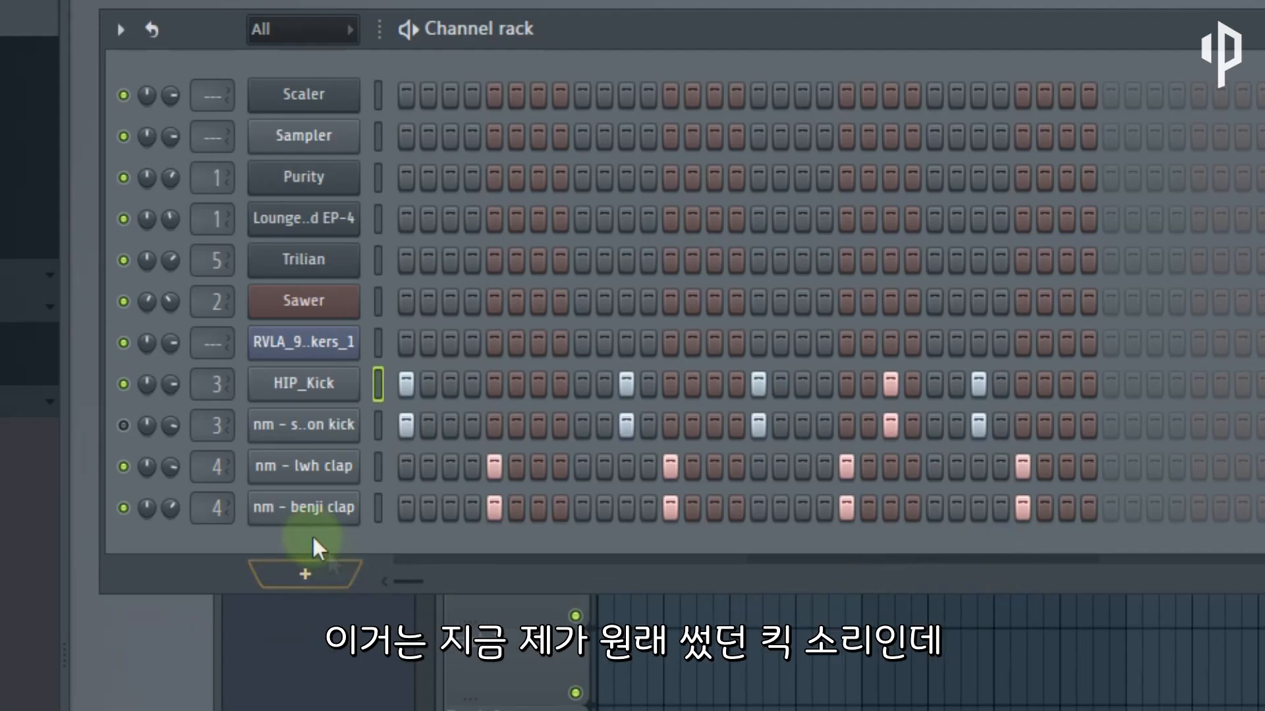
- Check the nm - session kick channel's sample settings, then toggle that channel's mute
{"action": "left_click", "coordinate": [277, 436]}
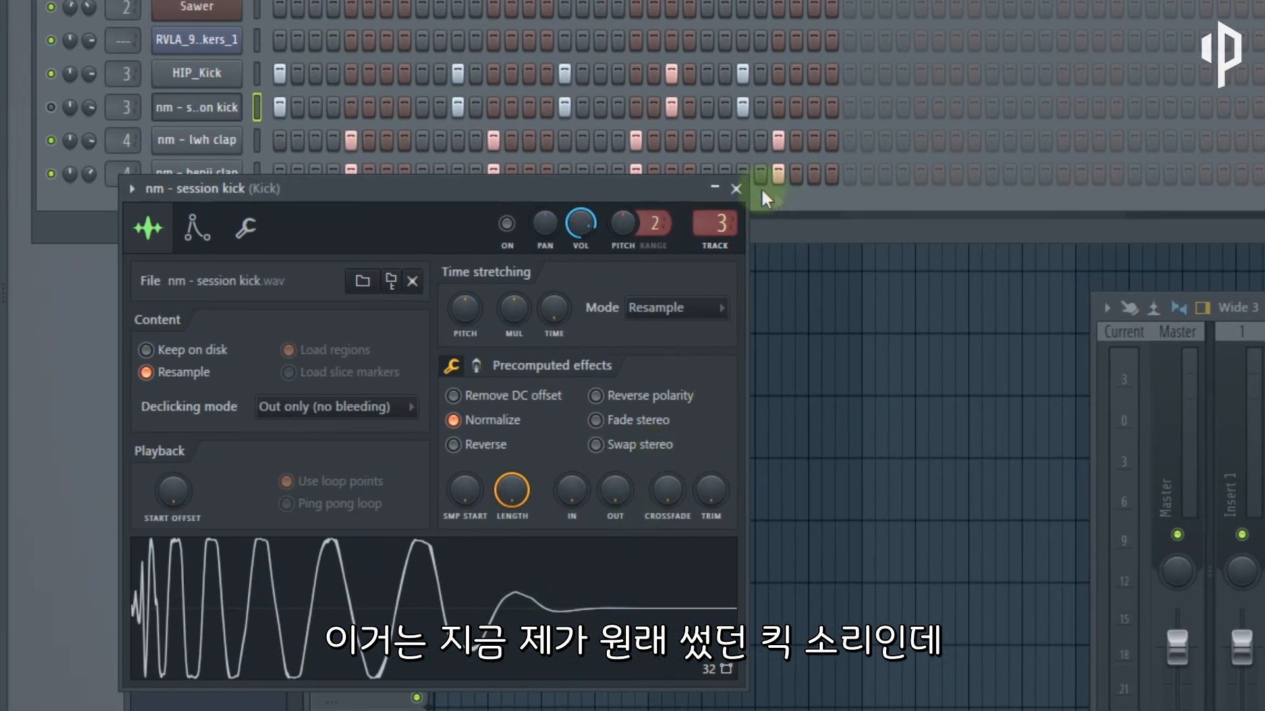
{"action": "left_click", "coordinate": [986, 35]}
{"action": "left_click", "coordinate": [196, 125]}
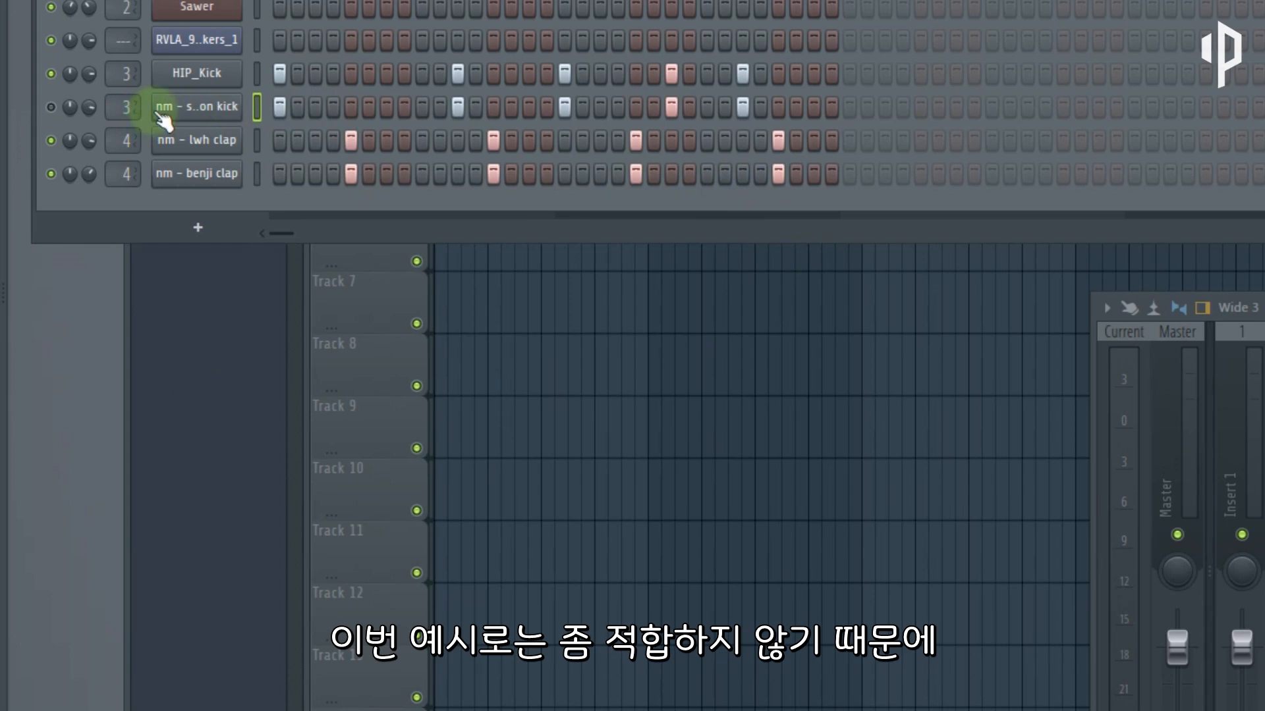
{"action": "left_click", "coordinate": [51, 107]}
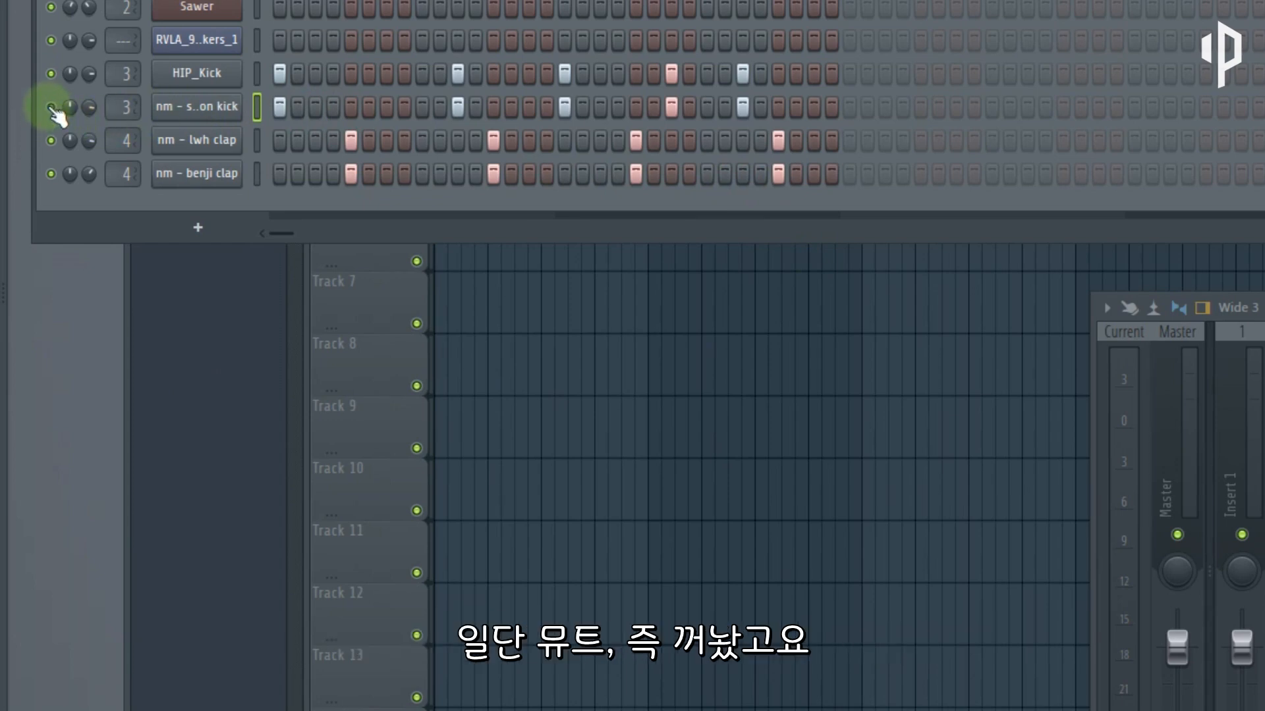
- Locate the HIP_Kick sample in Legacy > Drums > HipHop and review the nm - lwh clap and nm - benji clap sample settings
{"action": "left_click", "coordinate": [197, 72]}
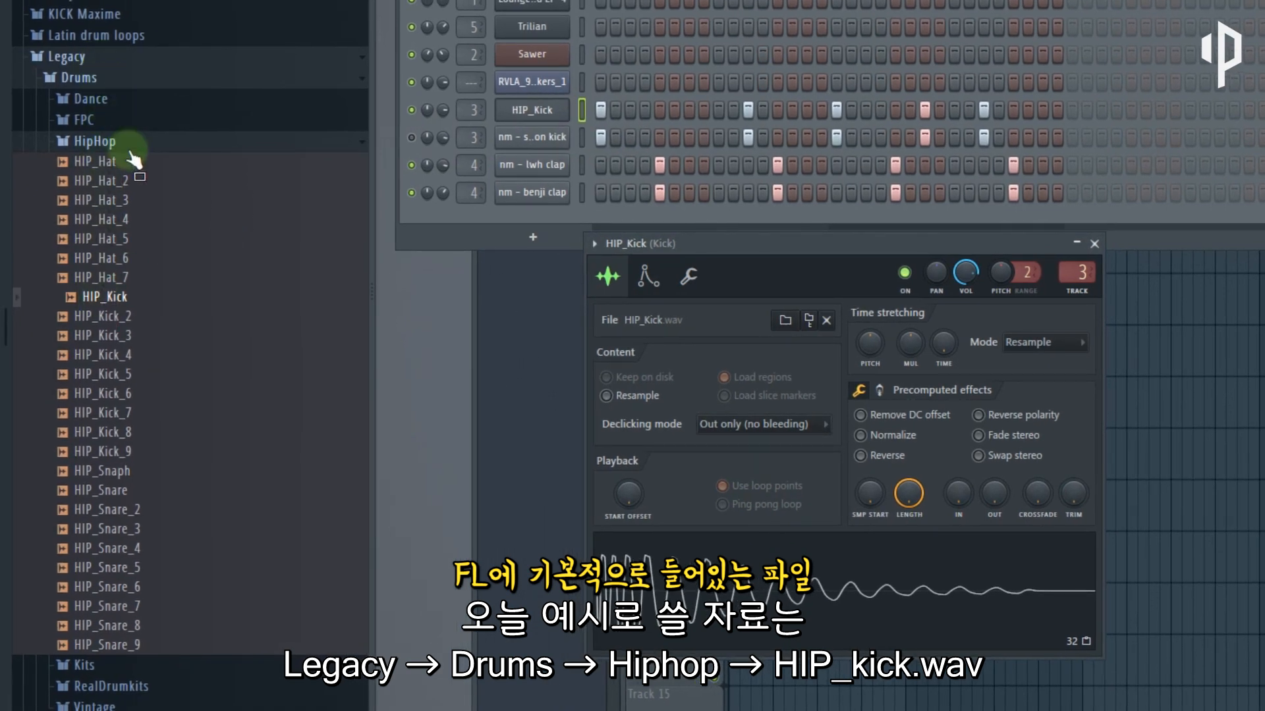
{"action": "left_click", "coordinate": [133, 304]}
{"action": "left_click", "coordinate": [550, 167]}
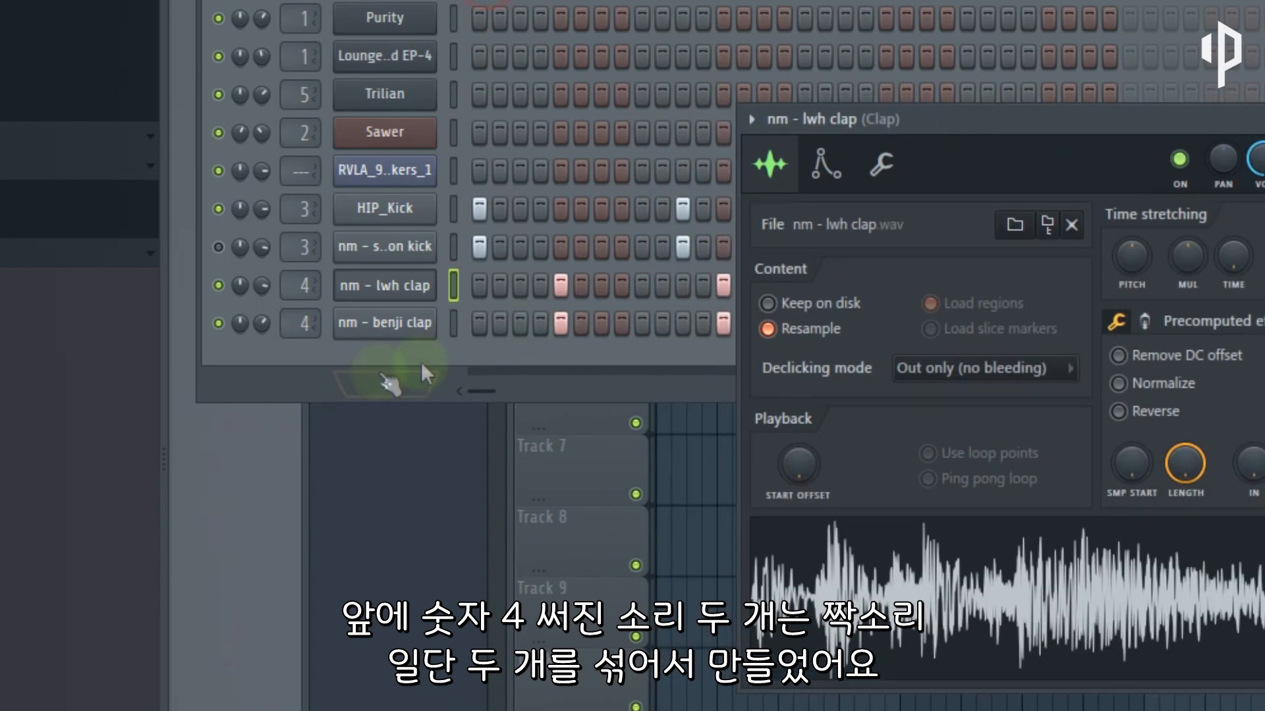
{"action": "left_click", "coordinate": [405, 400]}
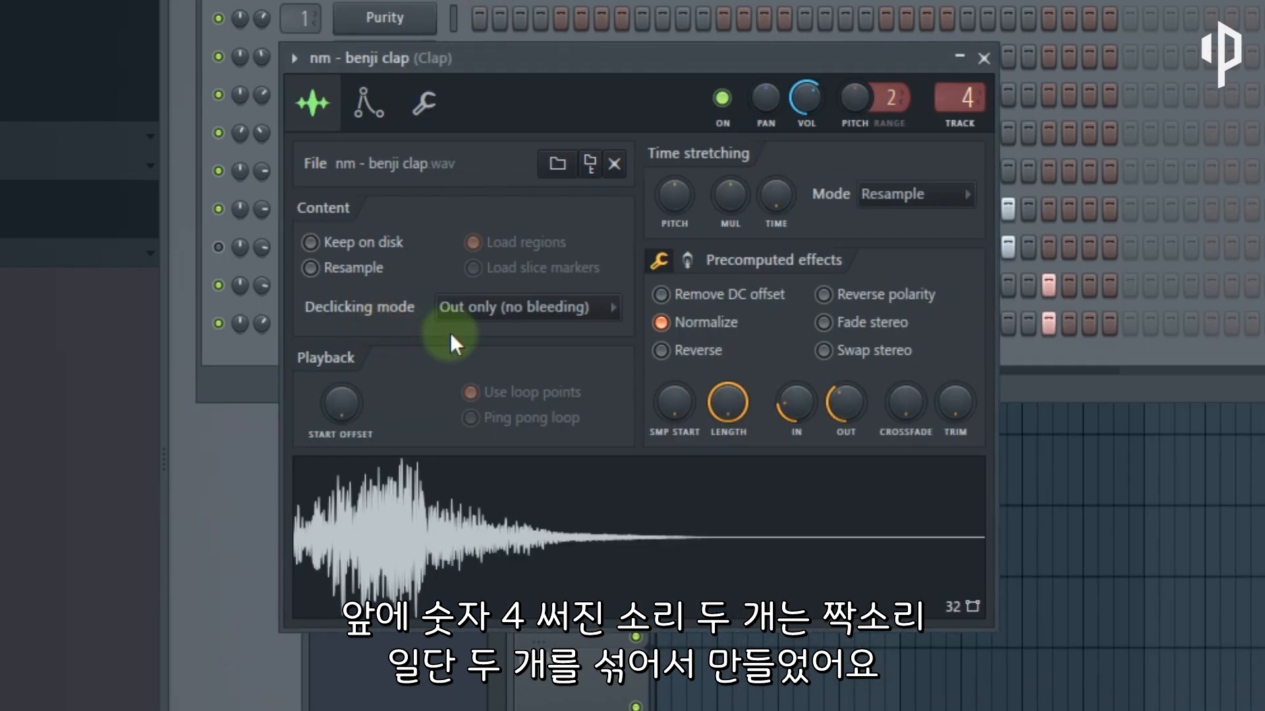
{"action": "left_click_drag", "start_coordinate": [810, 58], "coordinate": [1036, 140]}
{"action": "left_click", "coordinate": [1211, 140]}
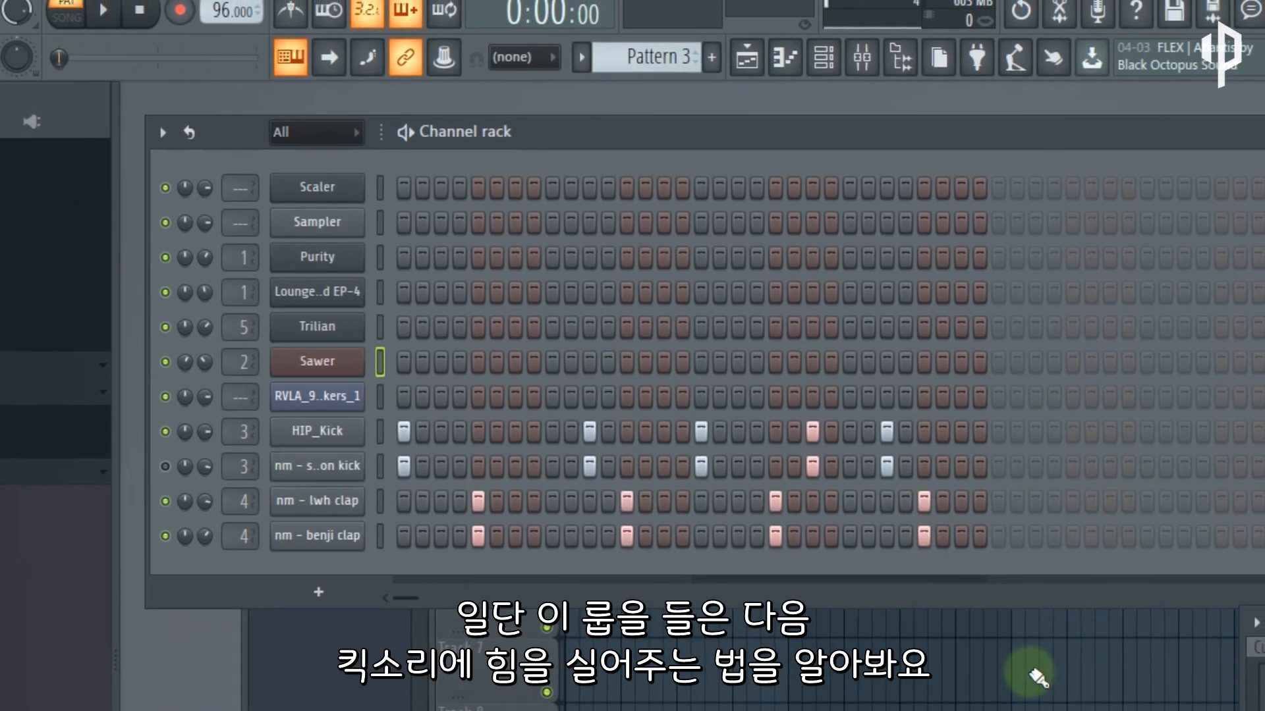
- Play the Pattern 3 drum loop and stop it after listening
{"action": "left_click", "coordinate": [104, 11]}
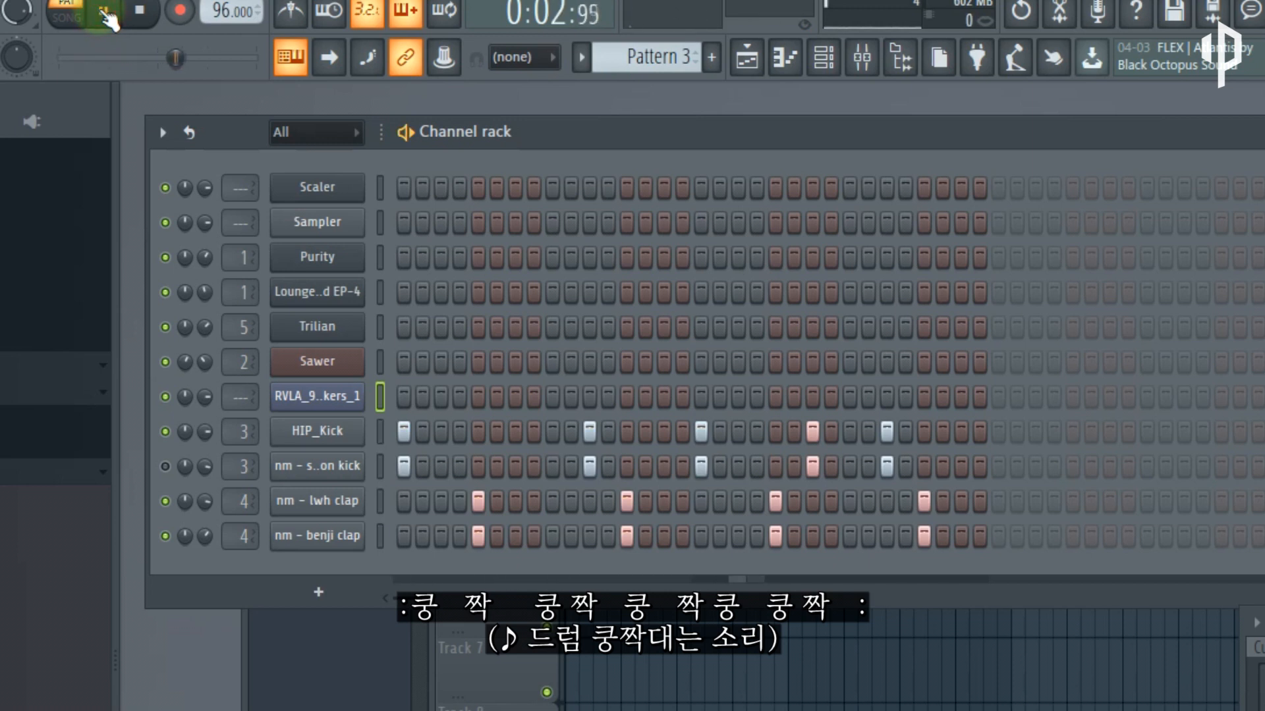
{"action": "left_click", "coordinate": [153, 20]}
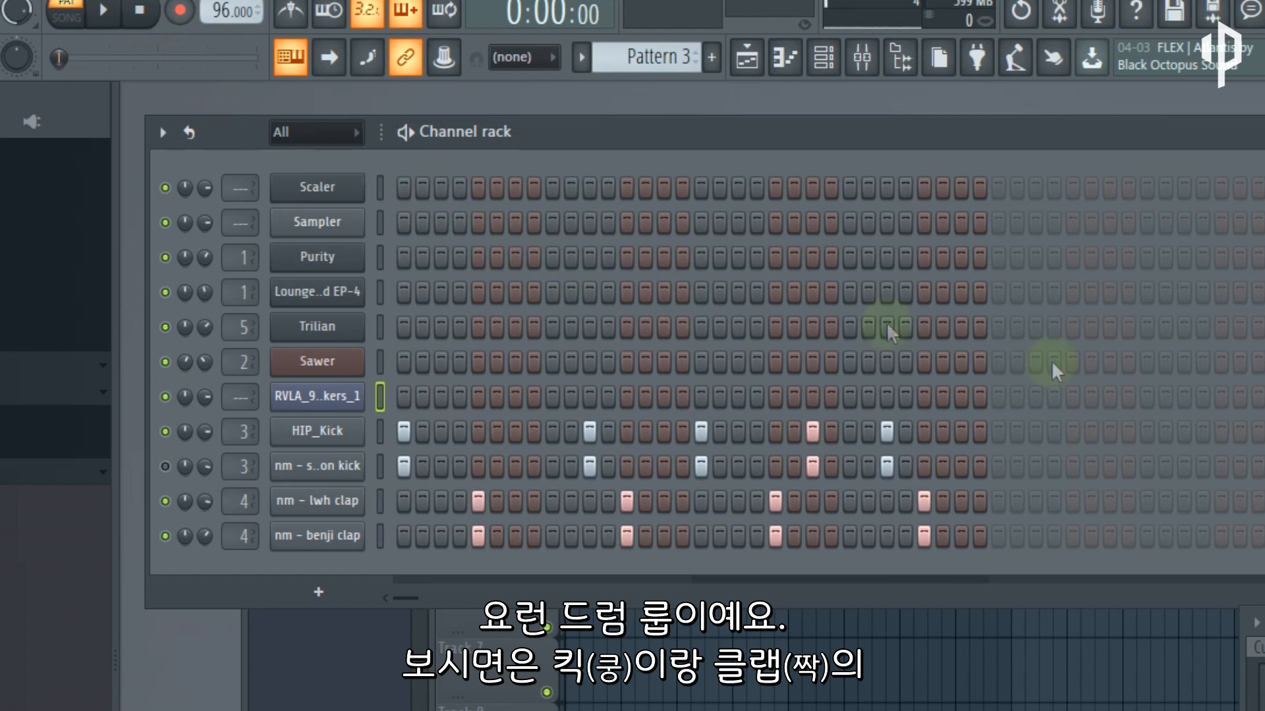
- Bring the mixer into view and compare the Kick and Clap tracks' levels by selecting each during loop playback
{"action": "left_click_drag", "start_coordinate": [1264, 622], "coordinate": [1112, 269]}
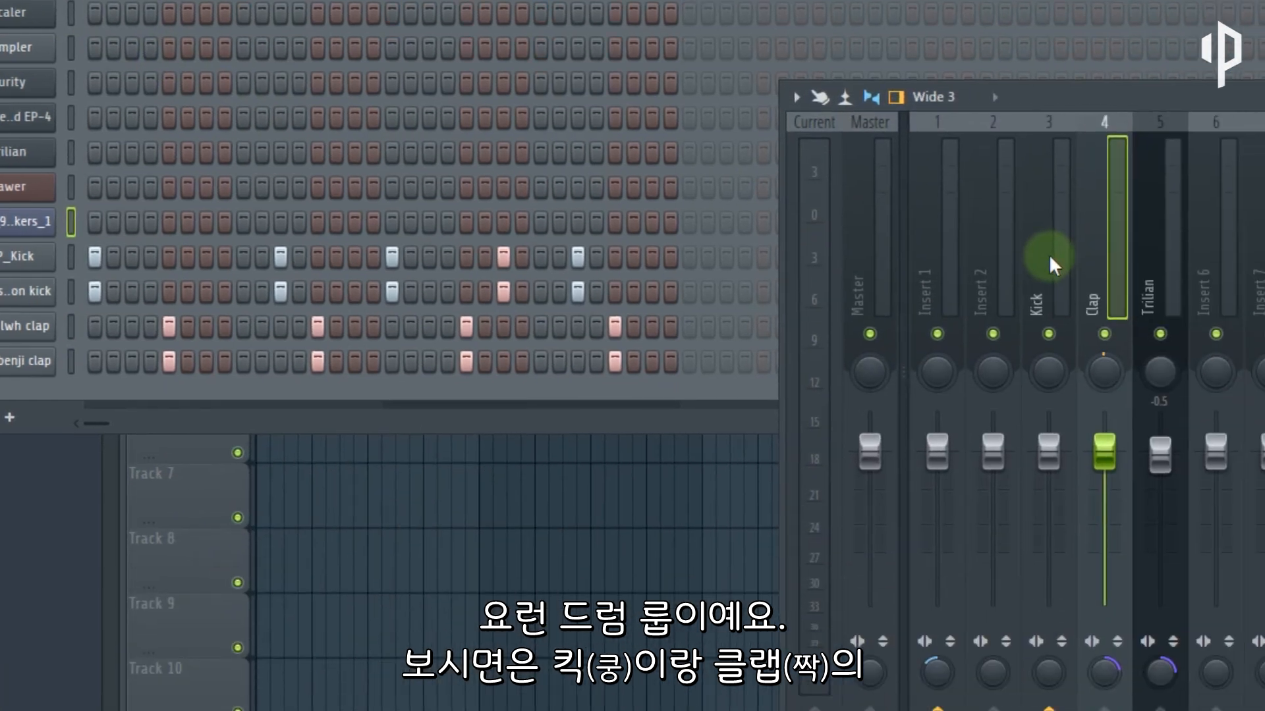
{"action": "left_click", "coordinate": [1260, 373]}
{"action": "left_click", "coordinate": [1109, 233]}
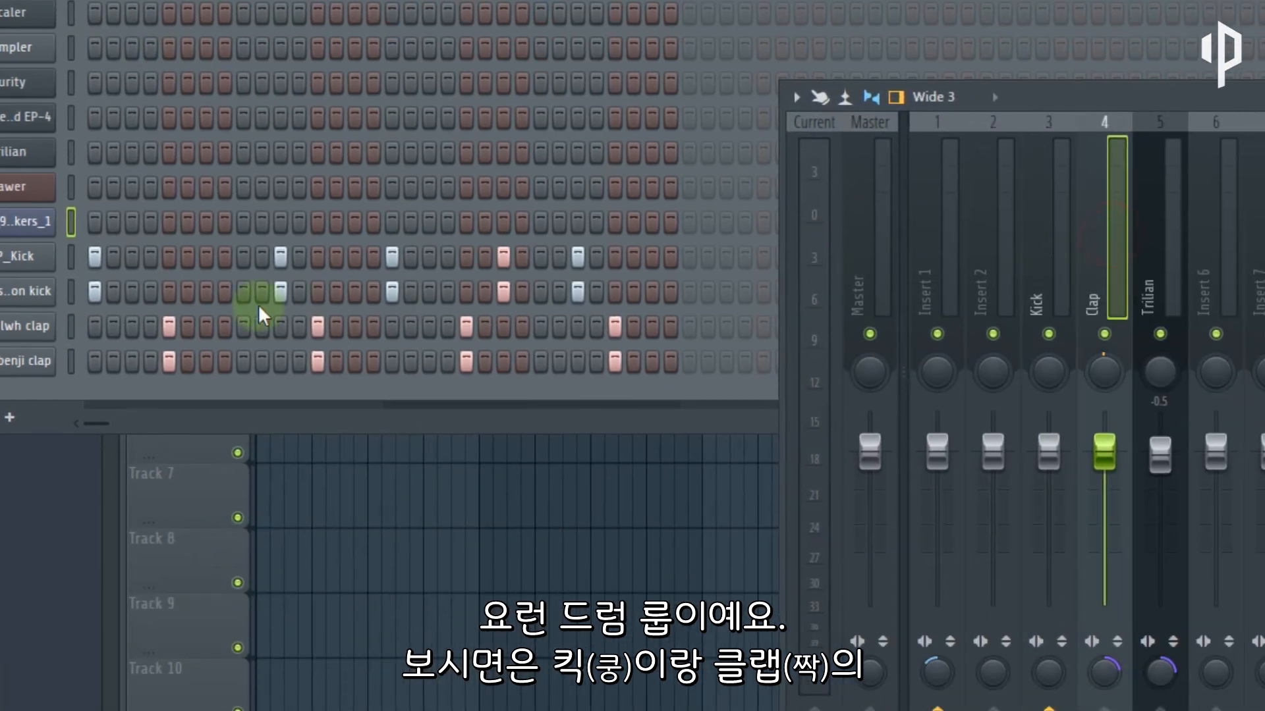
{"action": "left_click", "coordinate": [1047, 229]}
{"action": "left_click", "coordinate": [1113, 232]}
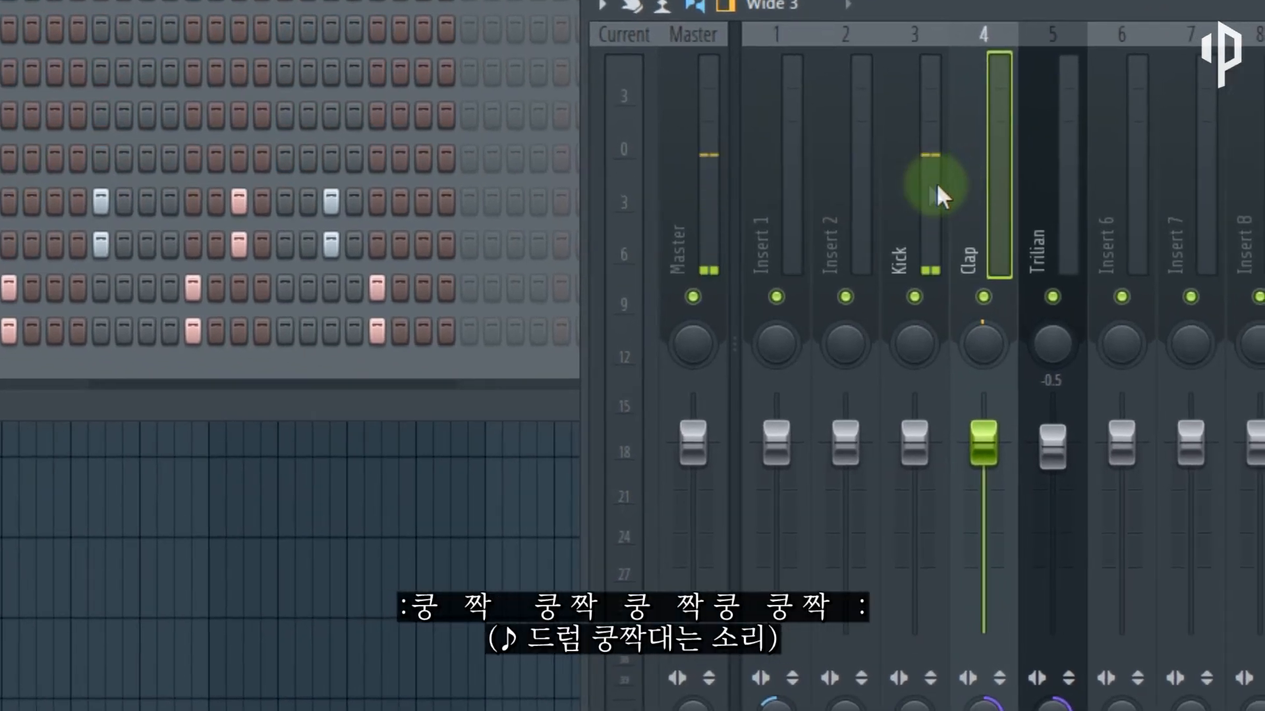
{"action": "left_click", "coordinate": [1050, 247]}
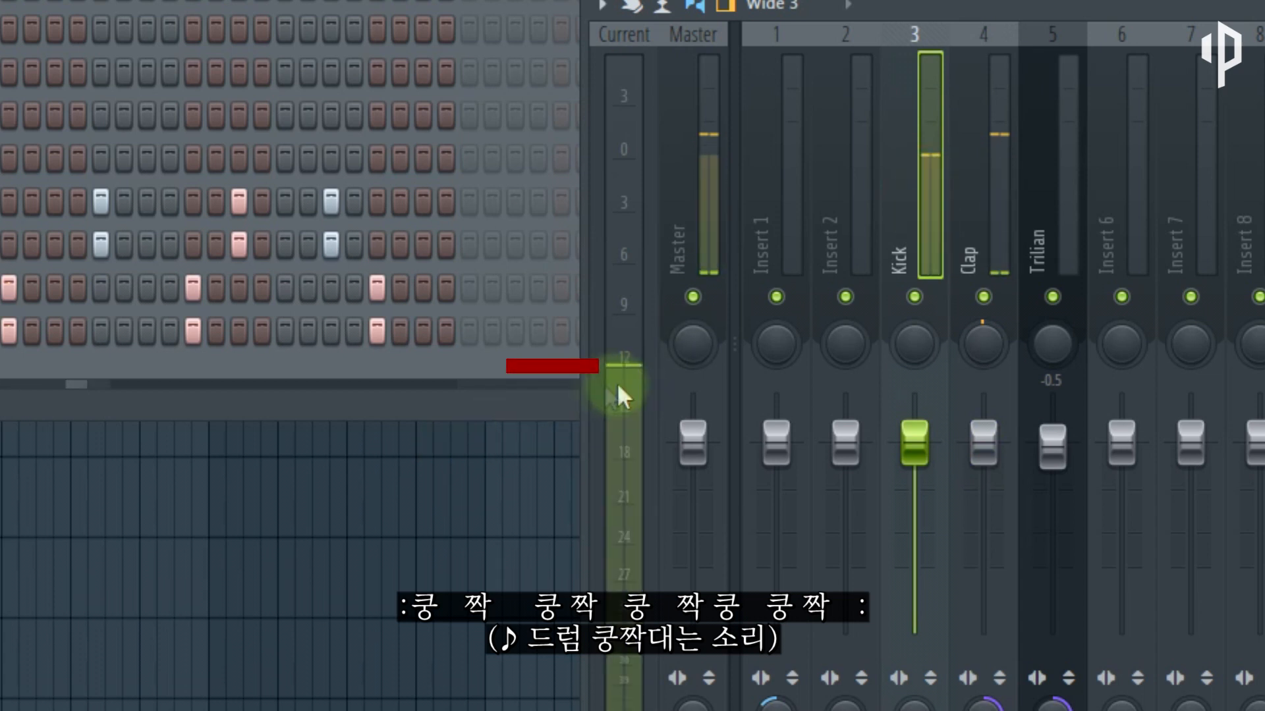
{"action": "left_click", "coordinate": [979, 199]}
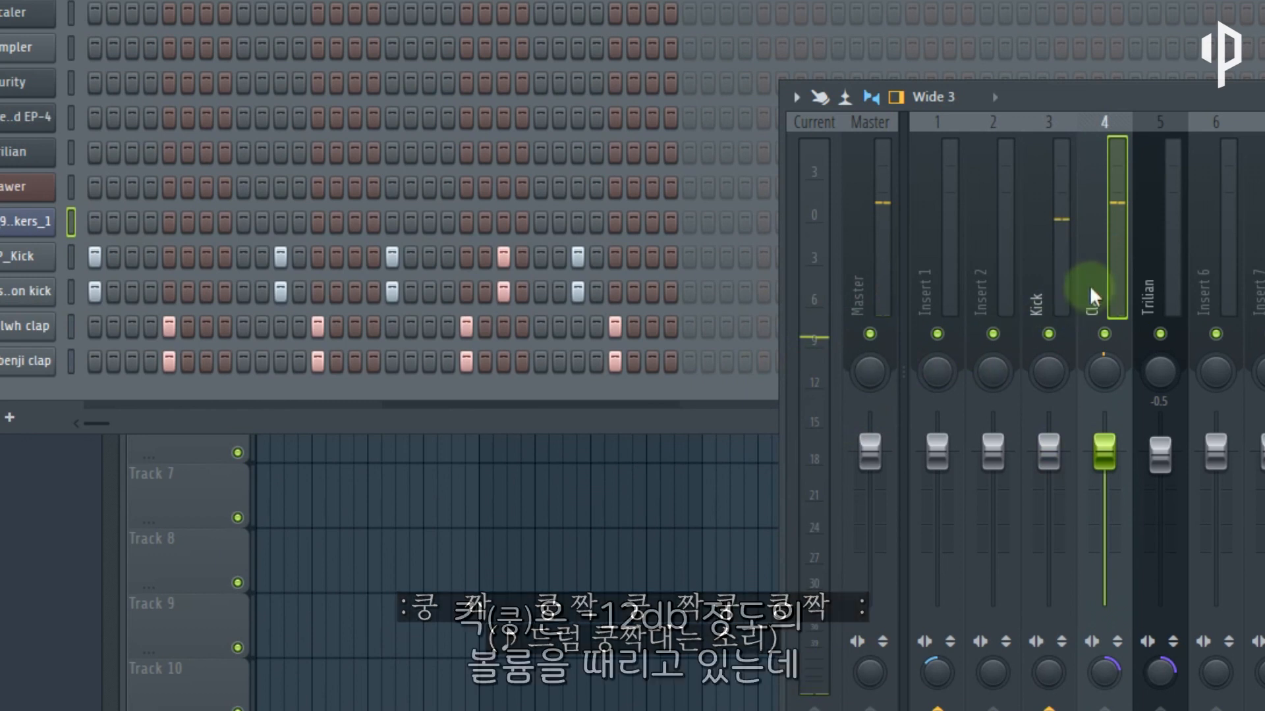
{"action": "left_click", "coordinate": [918, 237]}
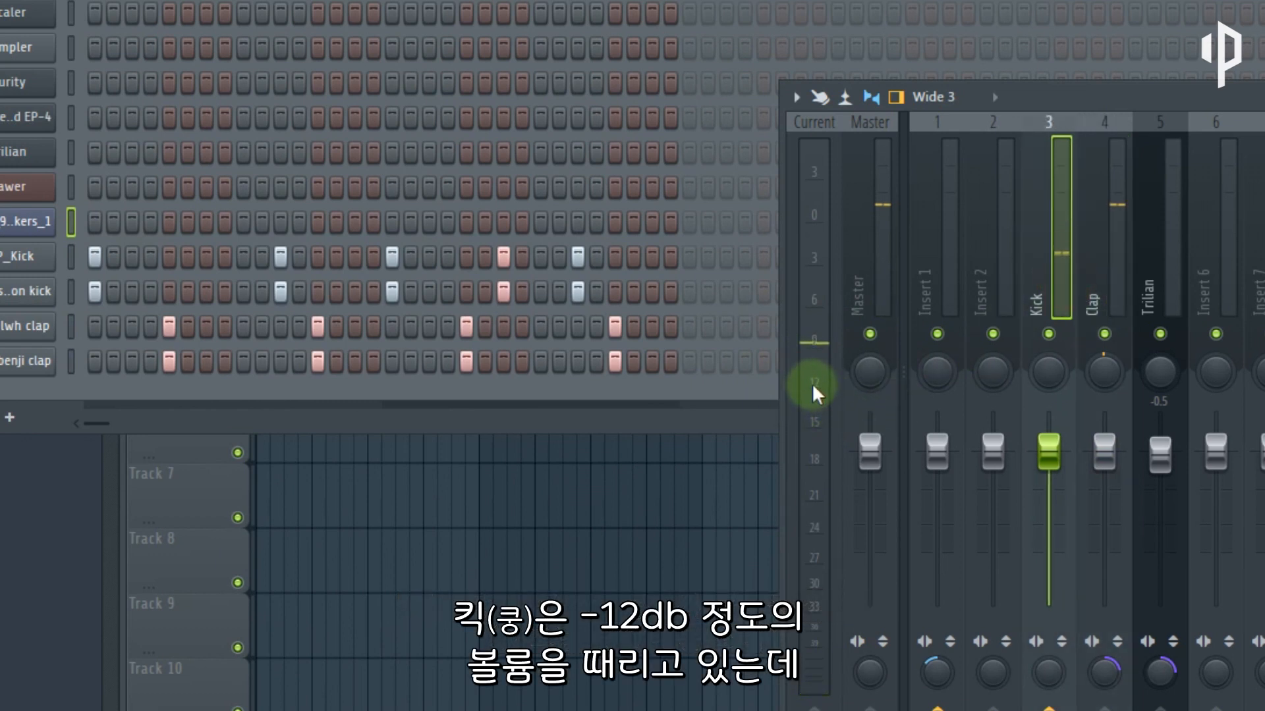
{"action": "left_click", "coordinate": [1085, 276]}
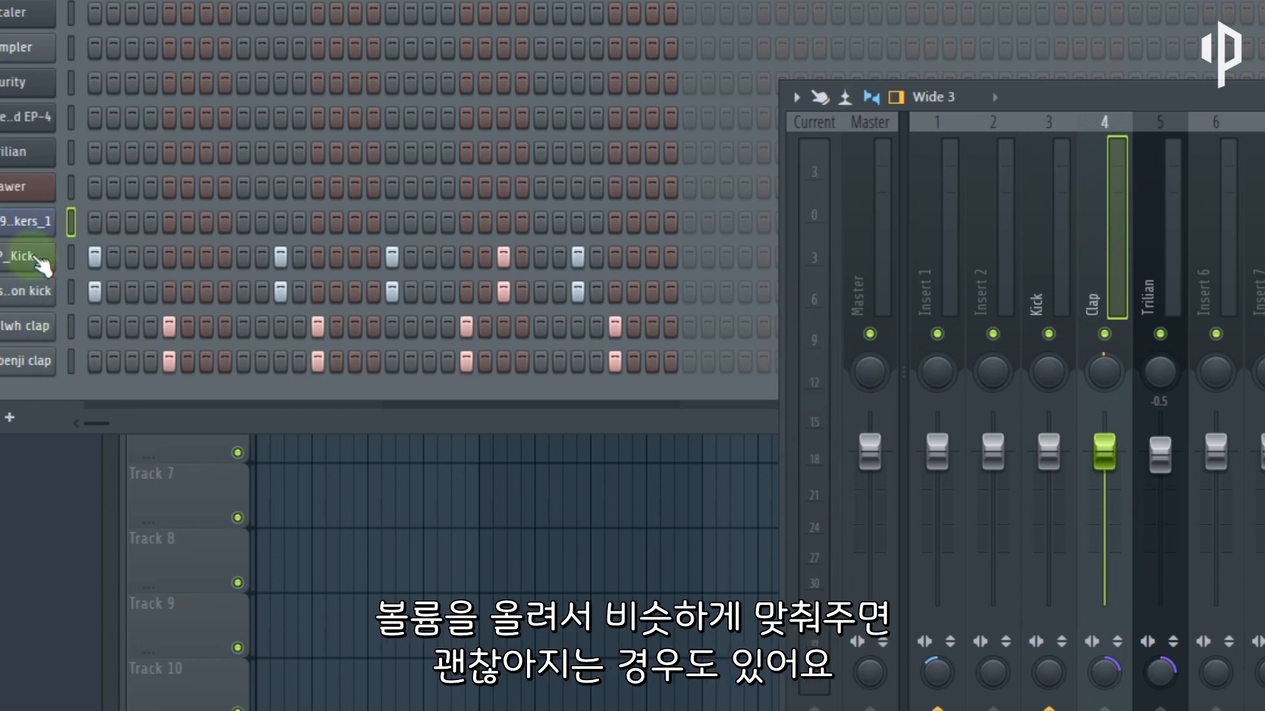
- Toggle Normalize on the HIP_Kick and nm - session kick samples to compare its effect on their waveforms
{"action": "left_click", "coordinate": [38, 259]}
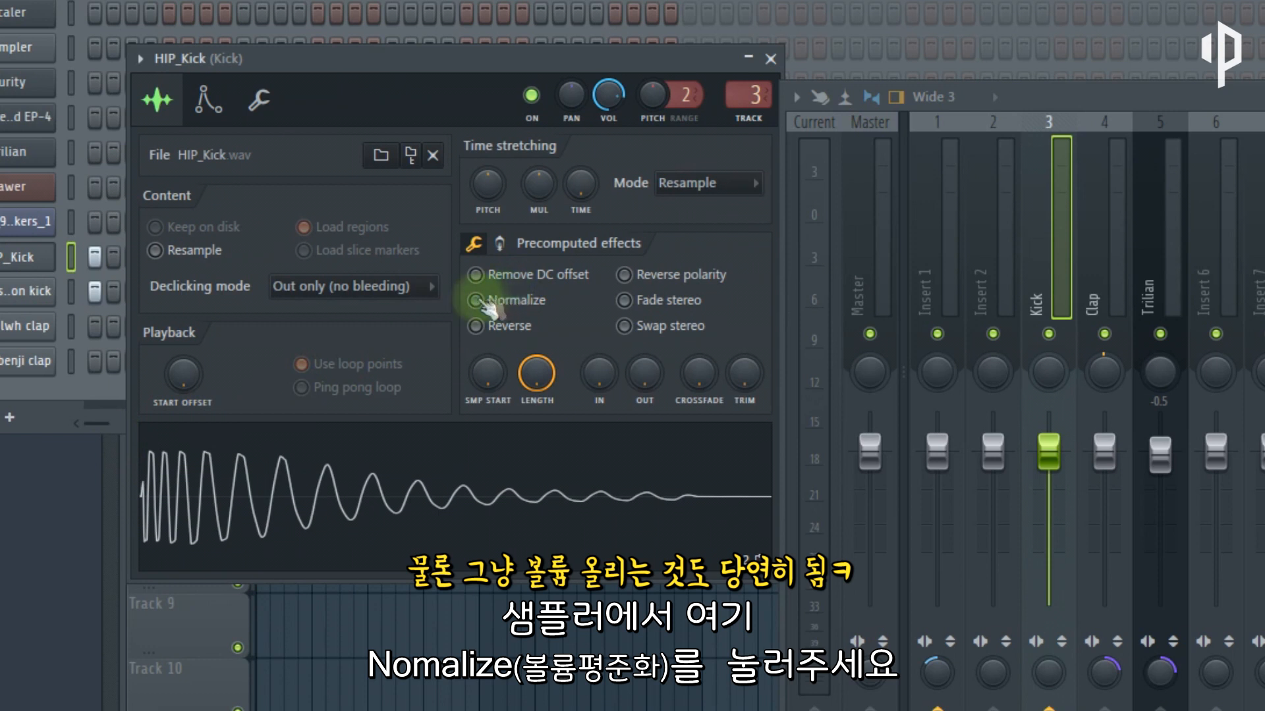
{"action": "left_click", "coordinate": [532, 301]}
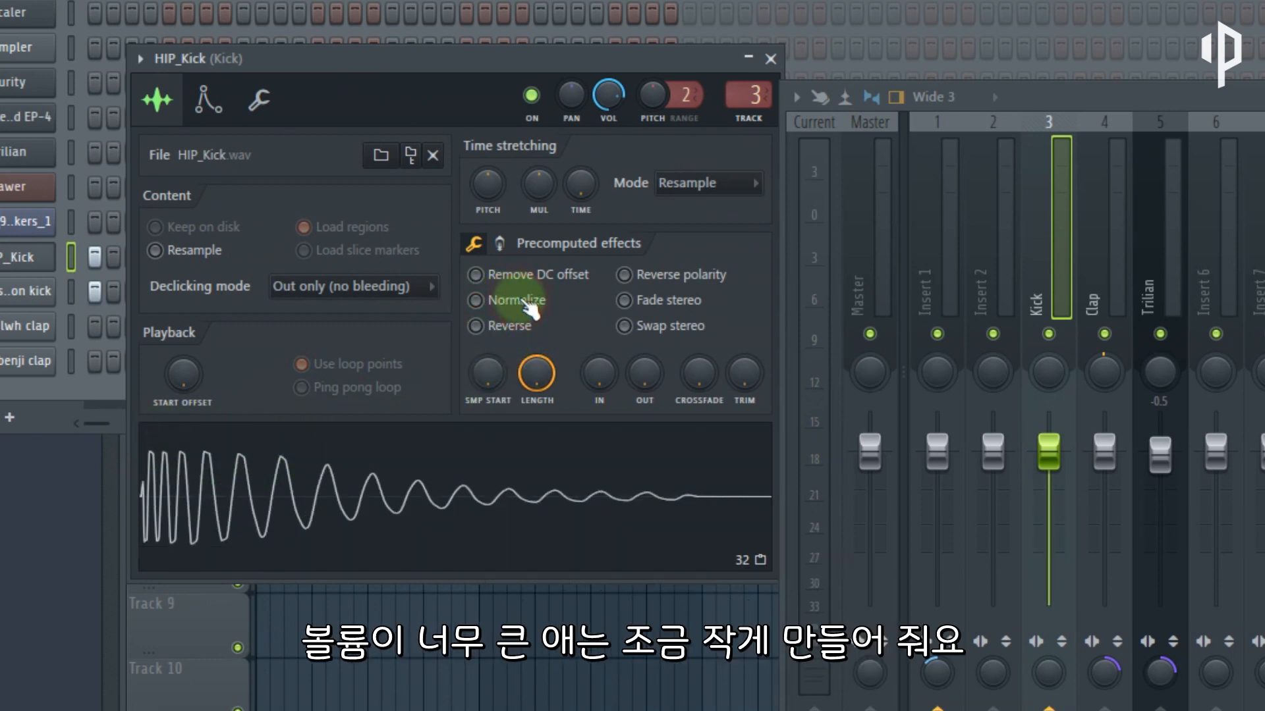
{"action": "left_click", "coordinate": [527, 302]}
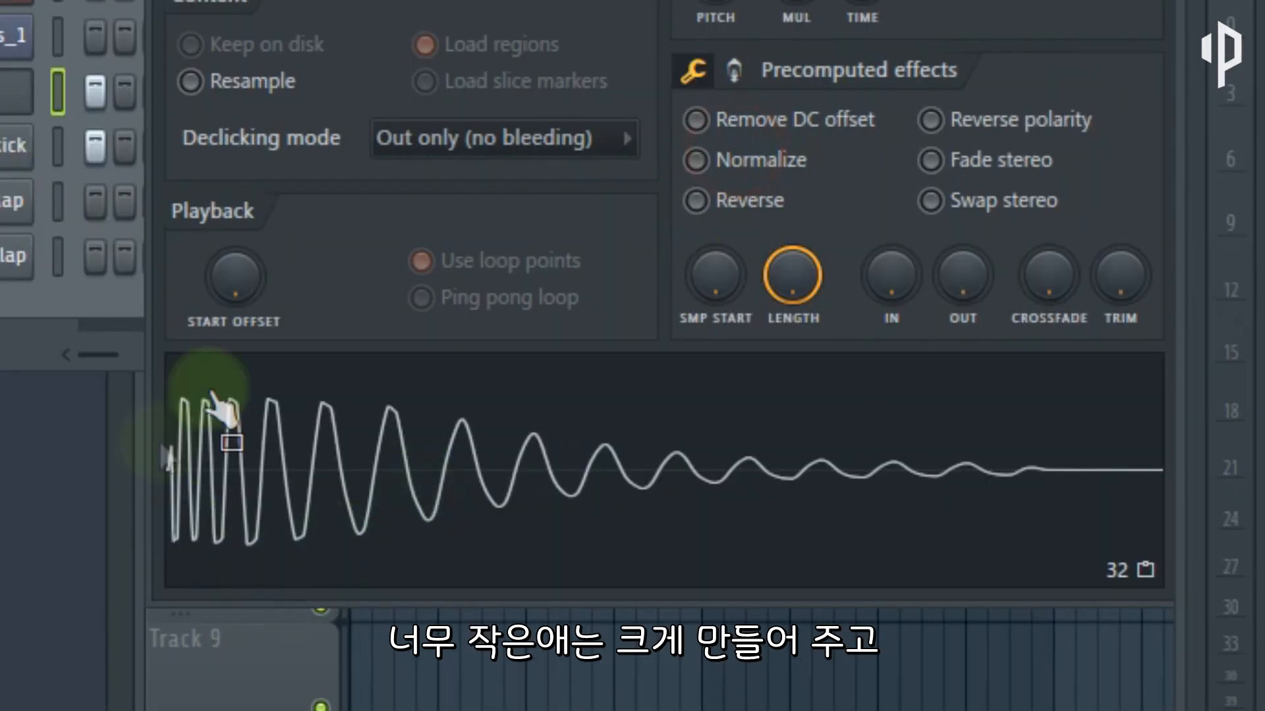
{"action": "left_click", "coordinate": [734, 168]}
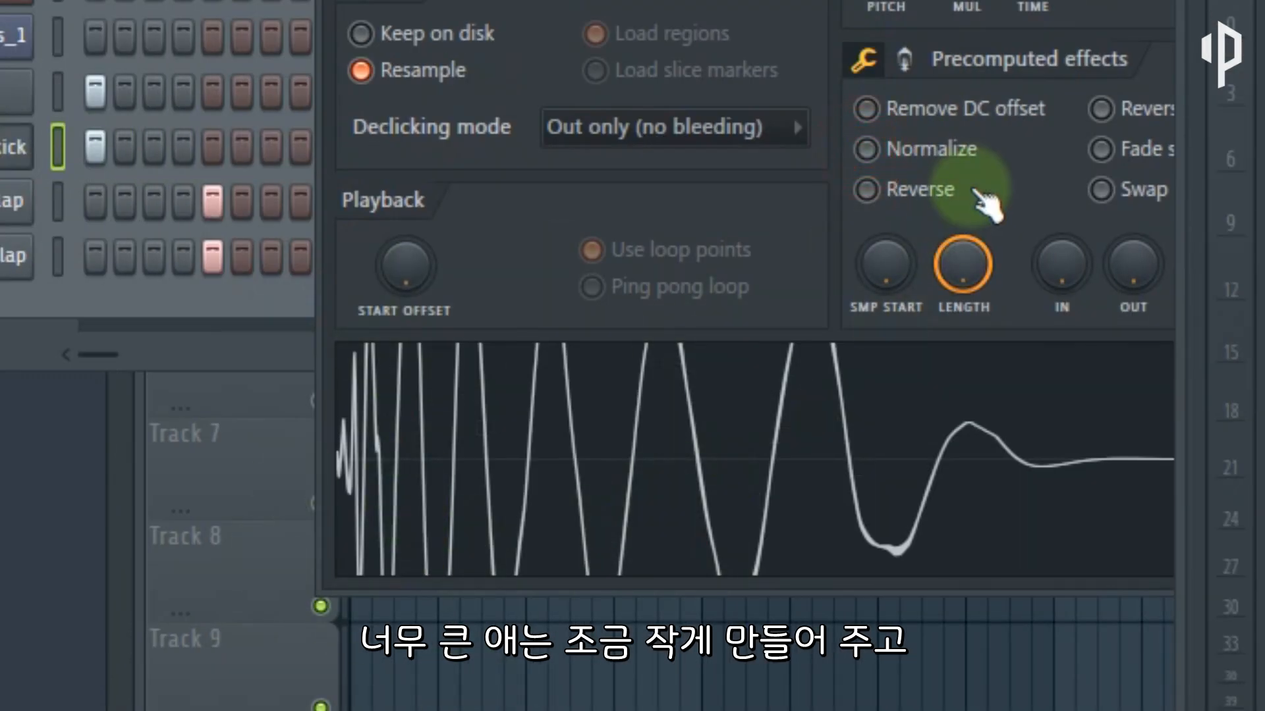
{"action": "left_click", "coordinate": [937, 153]}
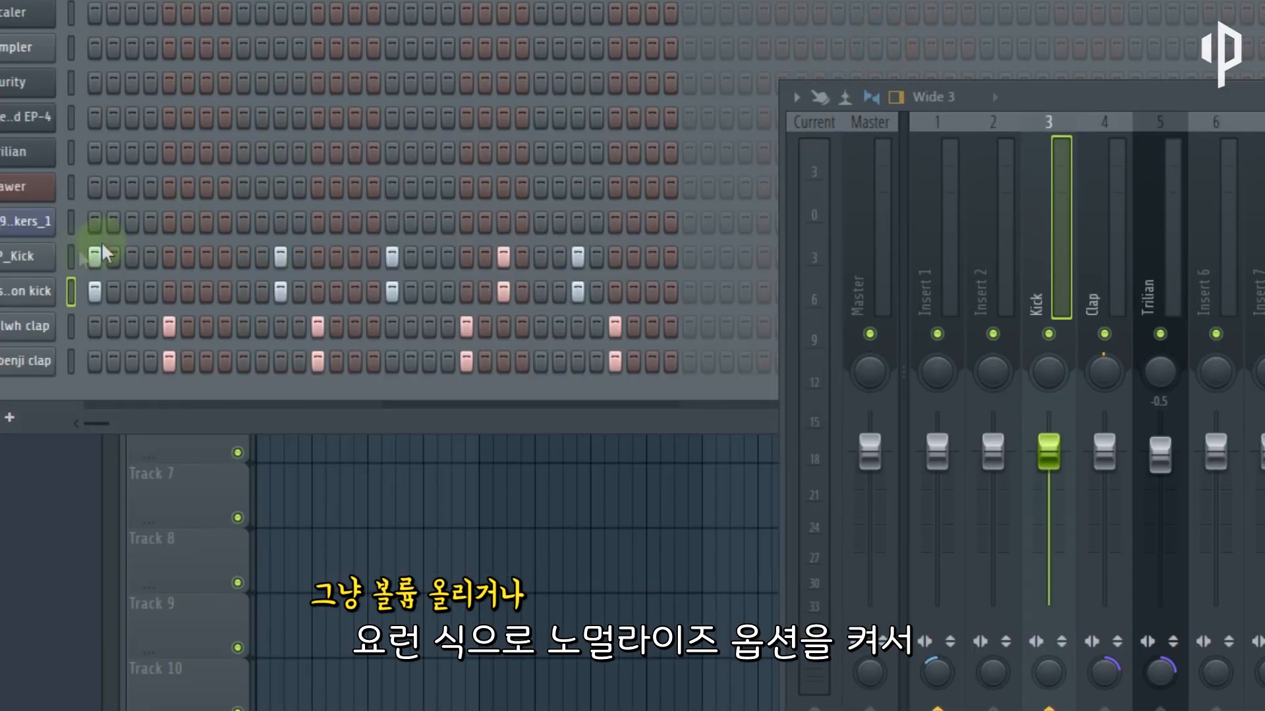
- Turn on Normalize for the HIP_Kick sample and audition it from its waveform
{"action": "left_click", "coordinate": [27, 257]}
{"action": "left_click", "coordinate": [517, 302]}
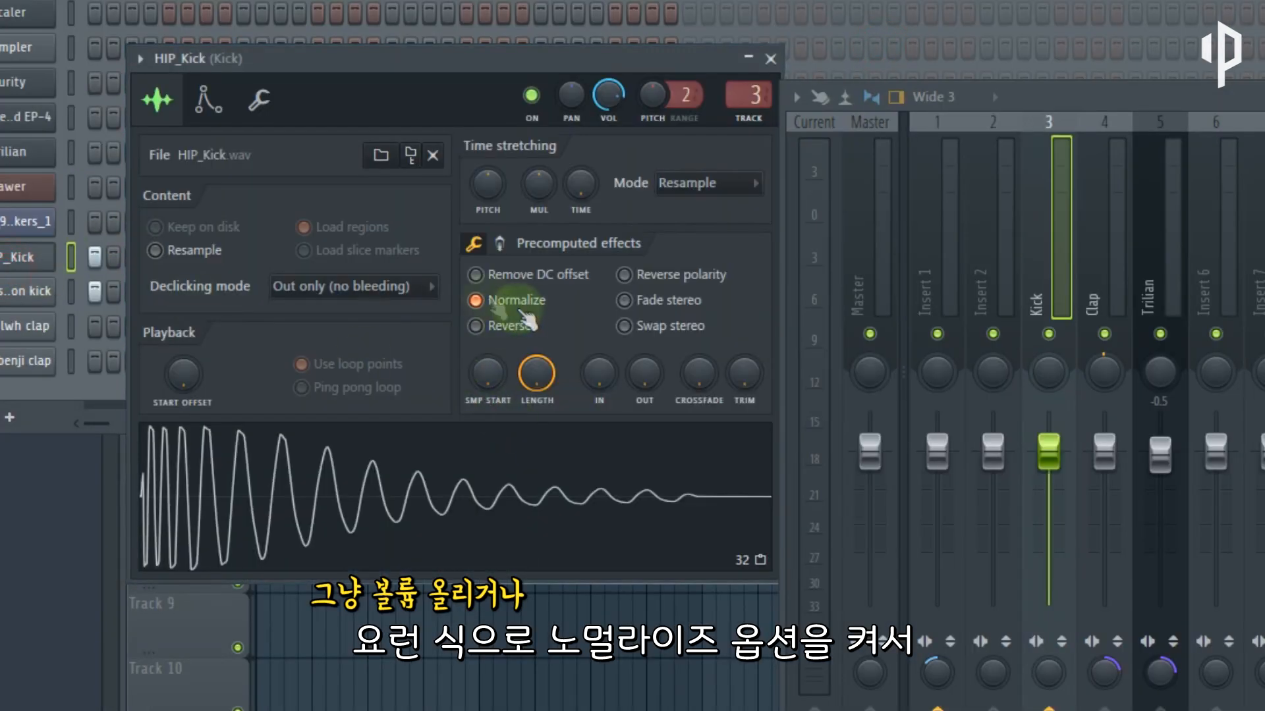
{"action": "left_click", "coordinate": [367, 465]}
{"action": "left_click", "coordinate": [390, 463]}
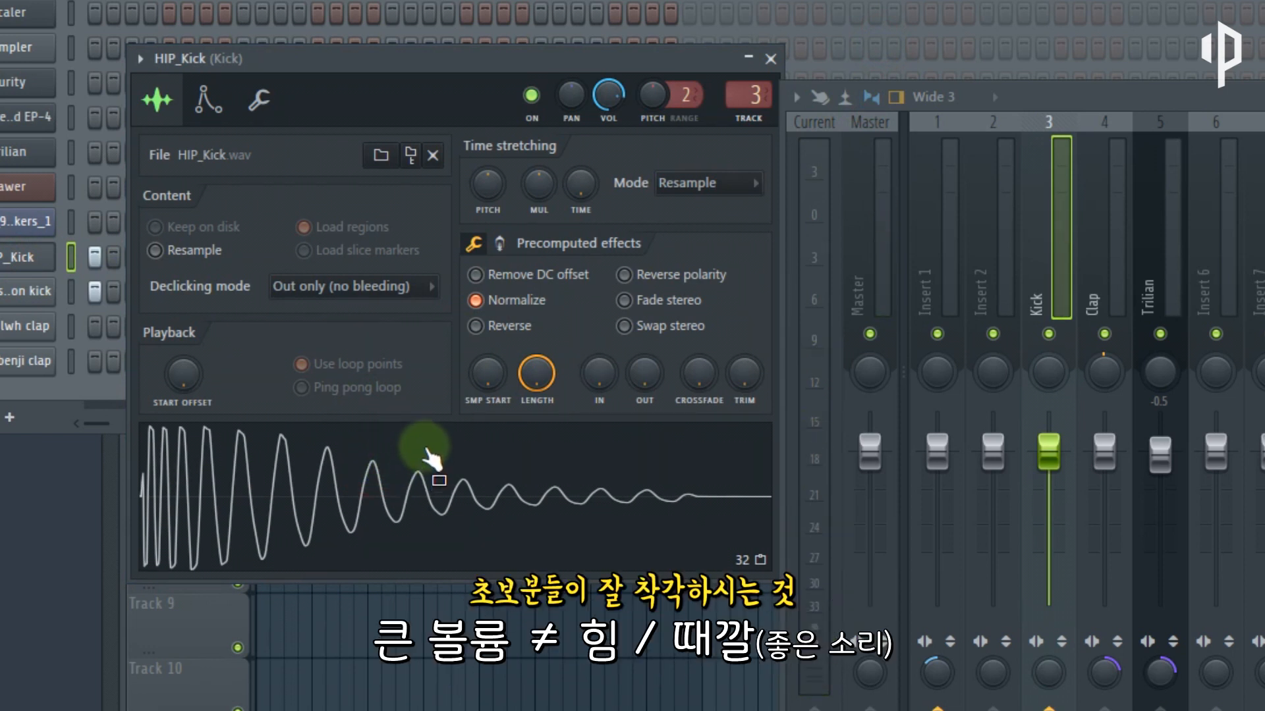
{"action": "left_click", "coordinate": [351, 452]}
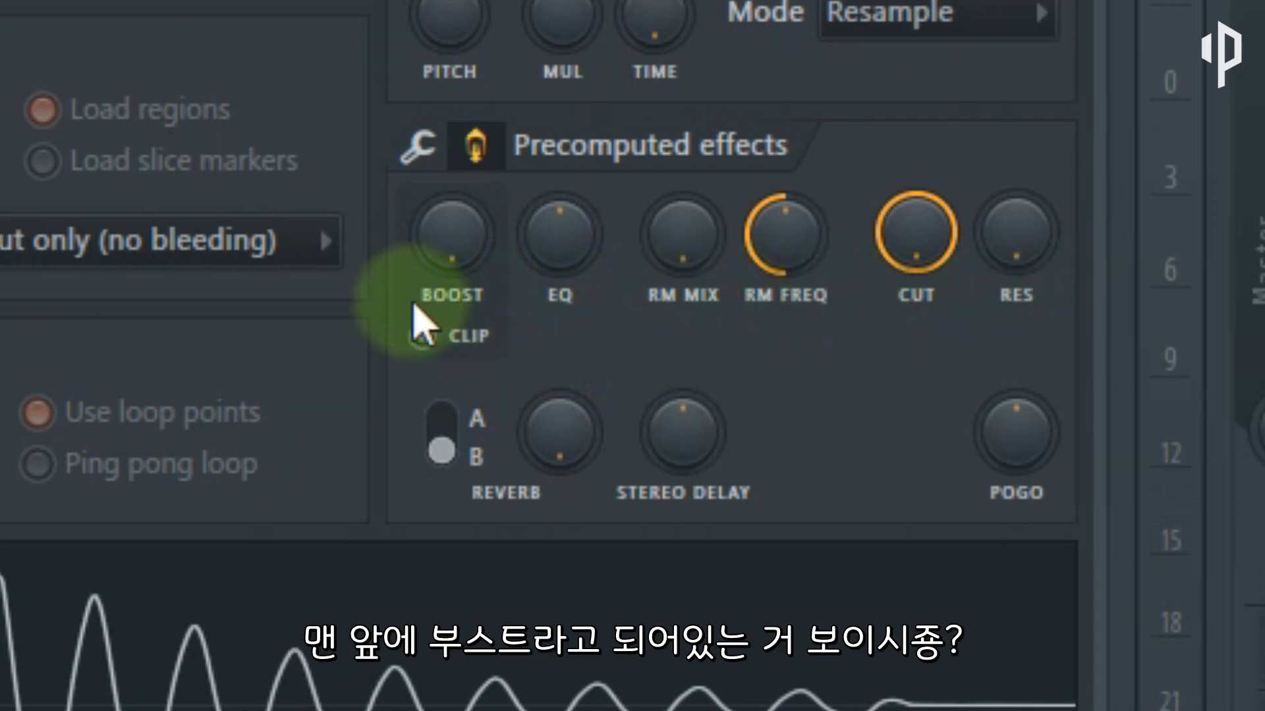
- Enable Clip for HIP_Kick, raise its Boost to about a quarter of the range, and audition the sample
{"action": "left_click", "coordinate": [468, 351]}
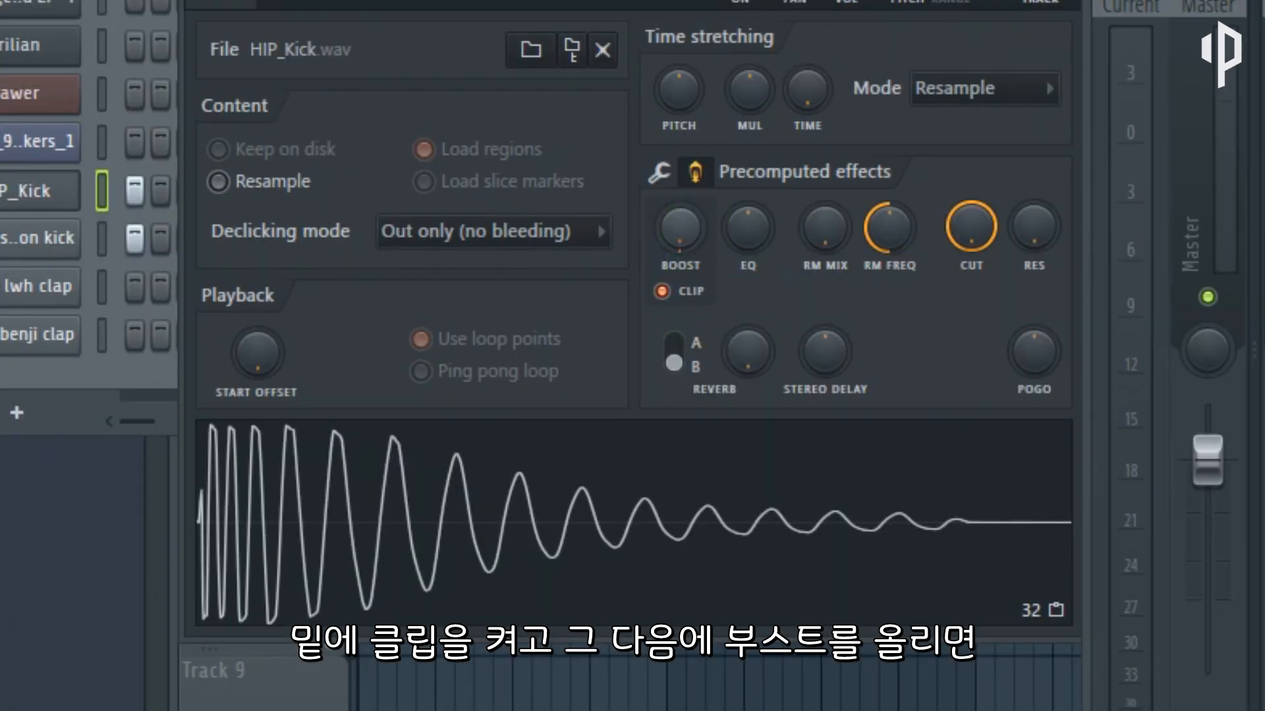
{"action": "mouse_move", "coordinate": [680, 230]}
{"action": "left_mouse_down"}
{"action": "mouse_move", "coordinate": [680, 209]}
{"action": "mouse_move", "coordinate": [655, 235]}
{"action": "mouse_move", "coordinate": [674, 237]}
{"action": "left_mouse_up"}
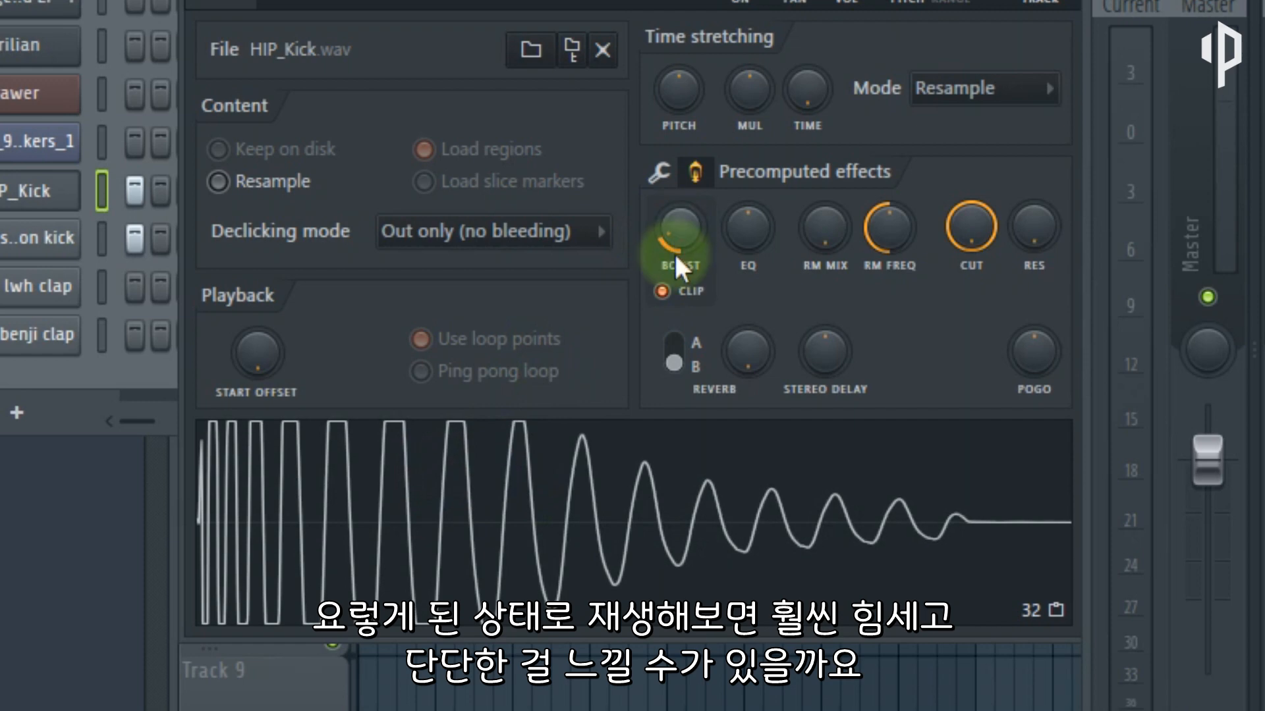
{"action": "left_click_drag", "start_coordinate": [442, 0], "coordinate": [539, 8]}
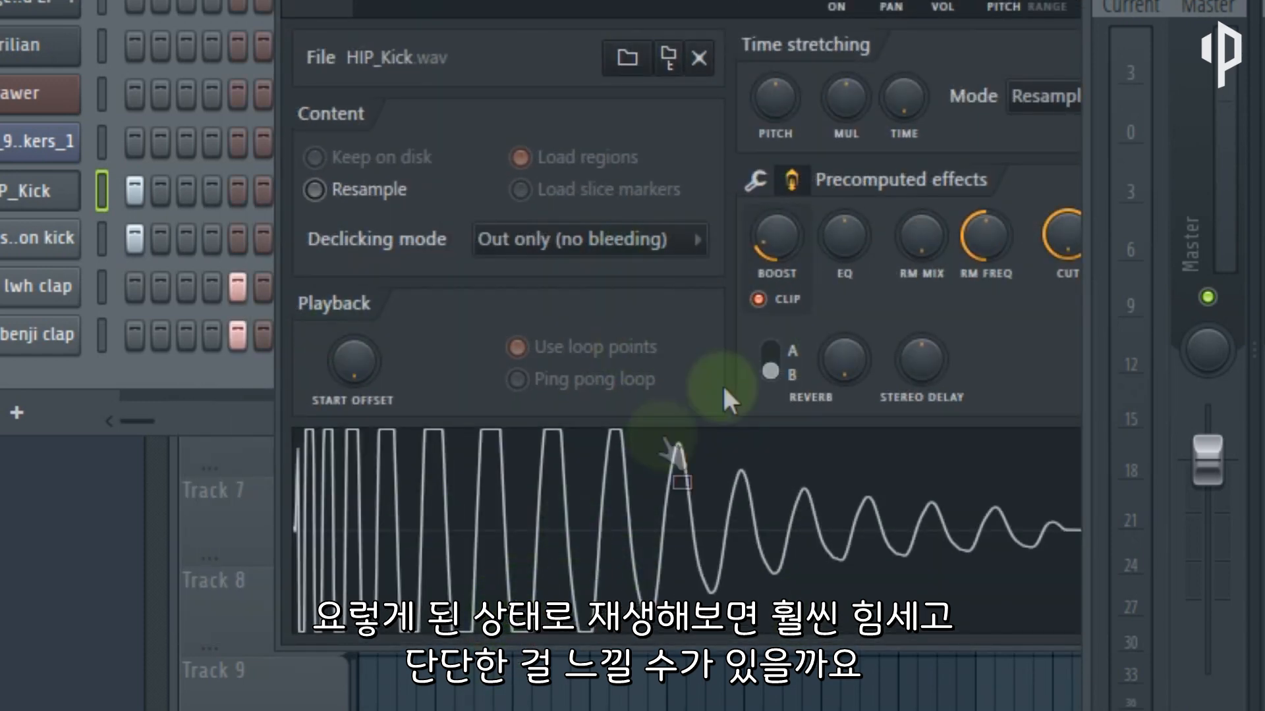
{"action": "left_click", "coordinate": [665, 521]}
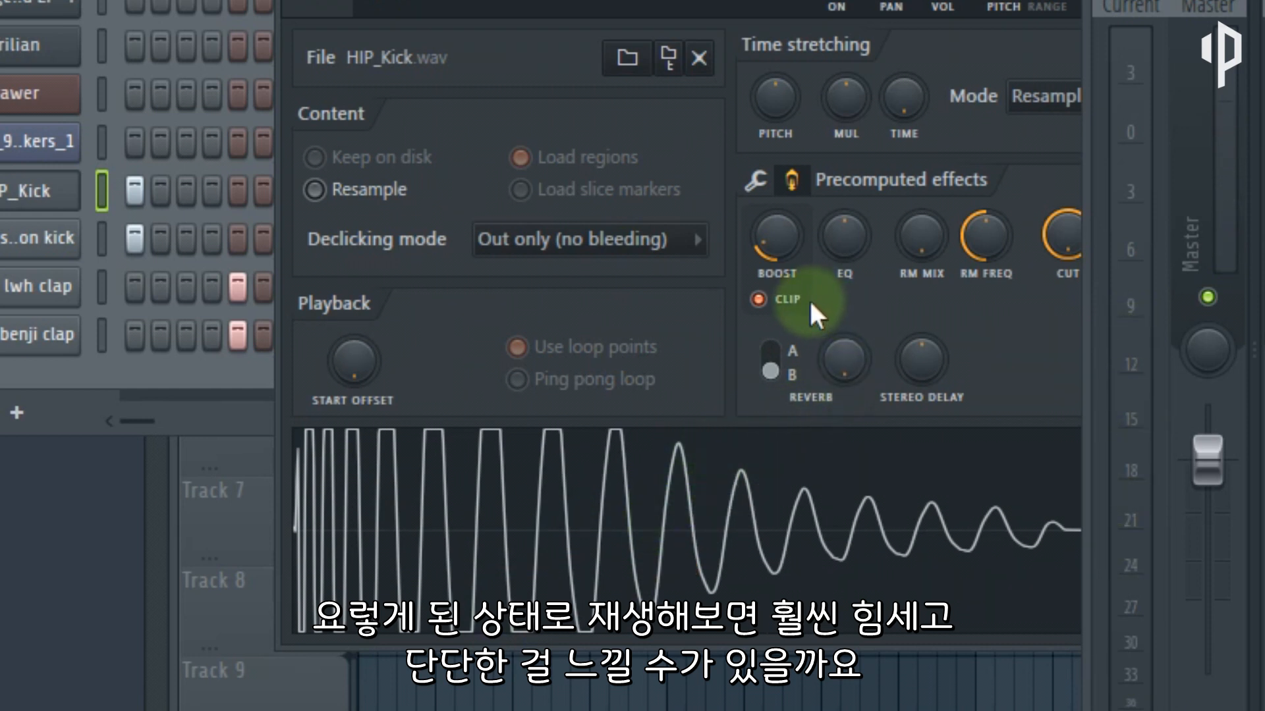
- Audition HIP_Kick with Clip off and again with Clip on to compare the boosted sound
{"action": "left_click", "coordinate": [783, 298]}
{"action": "left_click", "coordinate": [717, 519]}
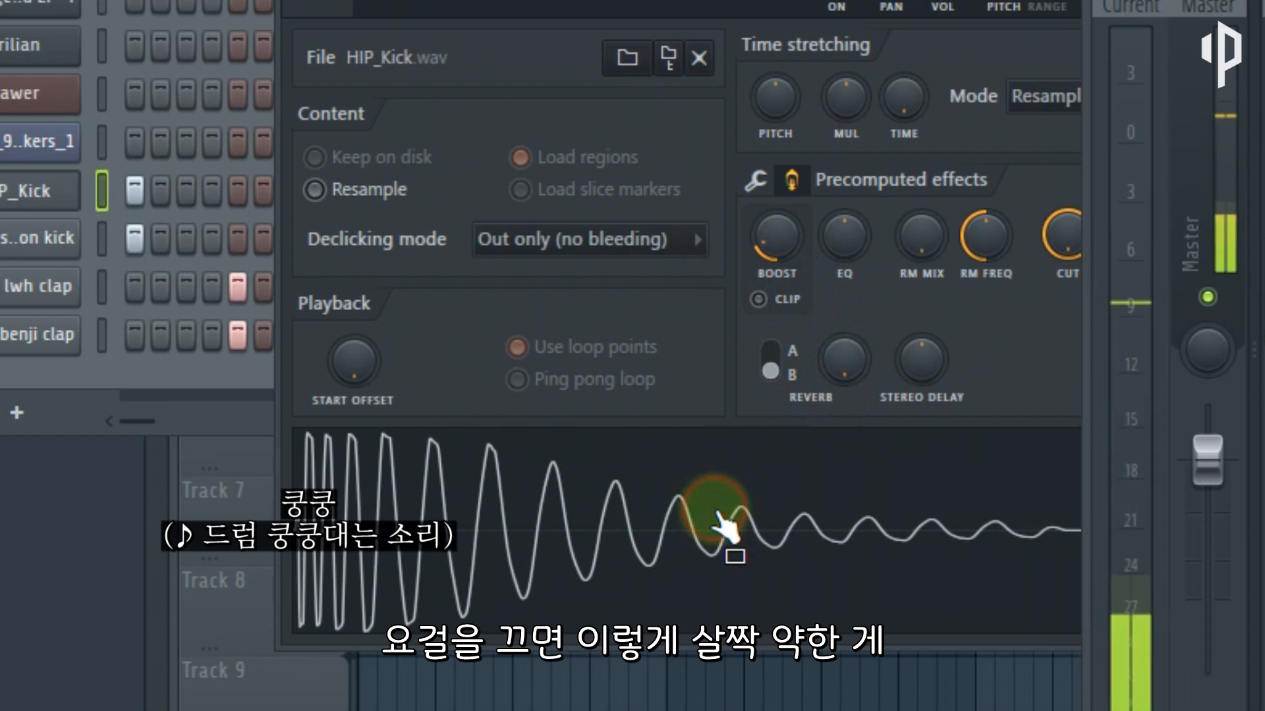
{"action": "left_click", "coordinate": [781, 304]}
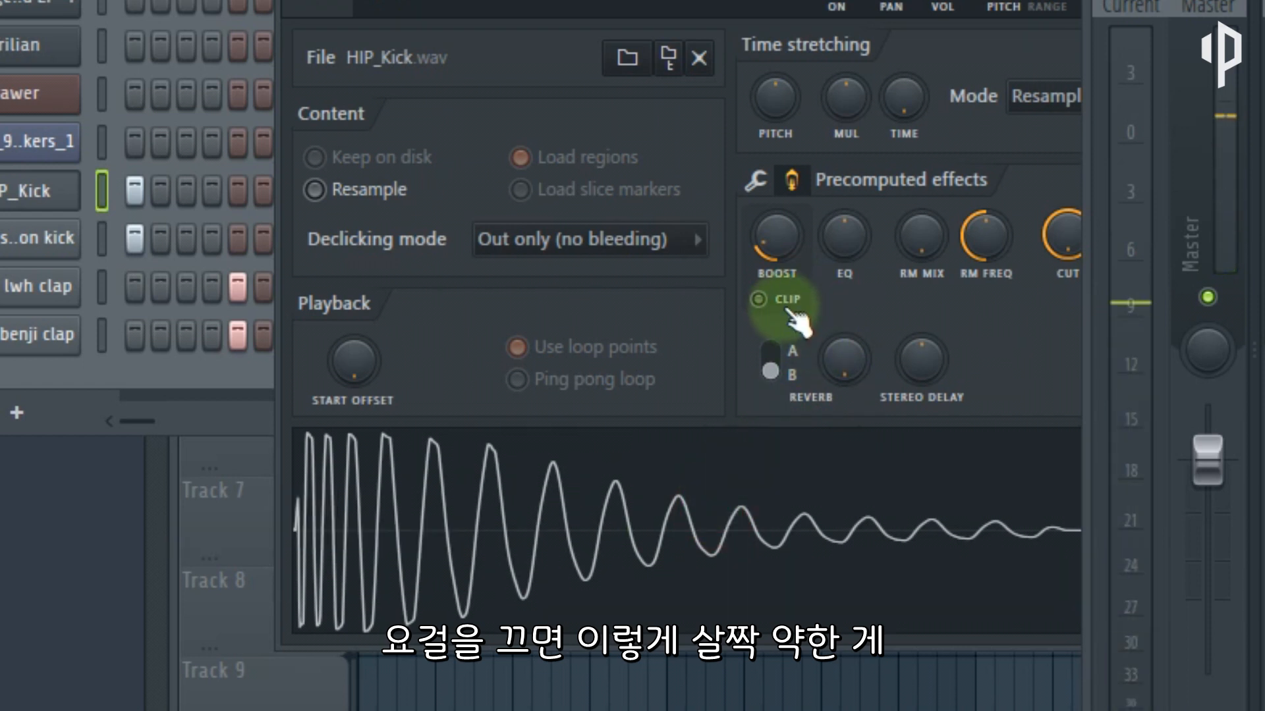
{"action": "left_click", "coordinate": [738, 511]}
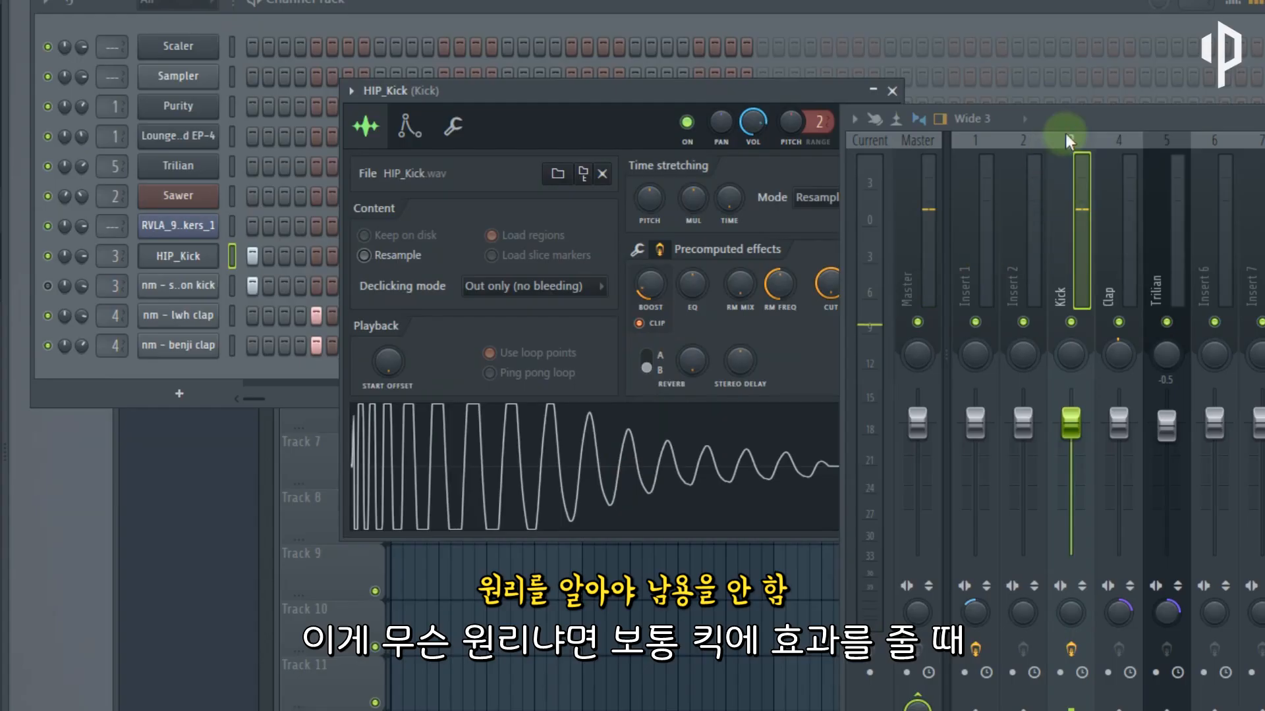
- Open the Fruity Compressor and Fruity Fast Dist effects on the Kick mixer track and arrange their windows beside the mixer
{"action": "left_click_drag", "start_coordinate": [1089, 124], "coordinate": [1060, 190]}
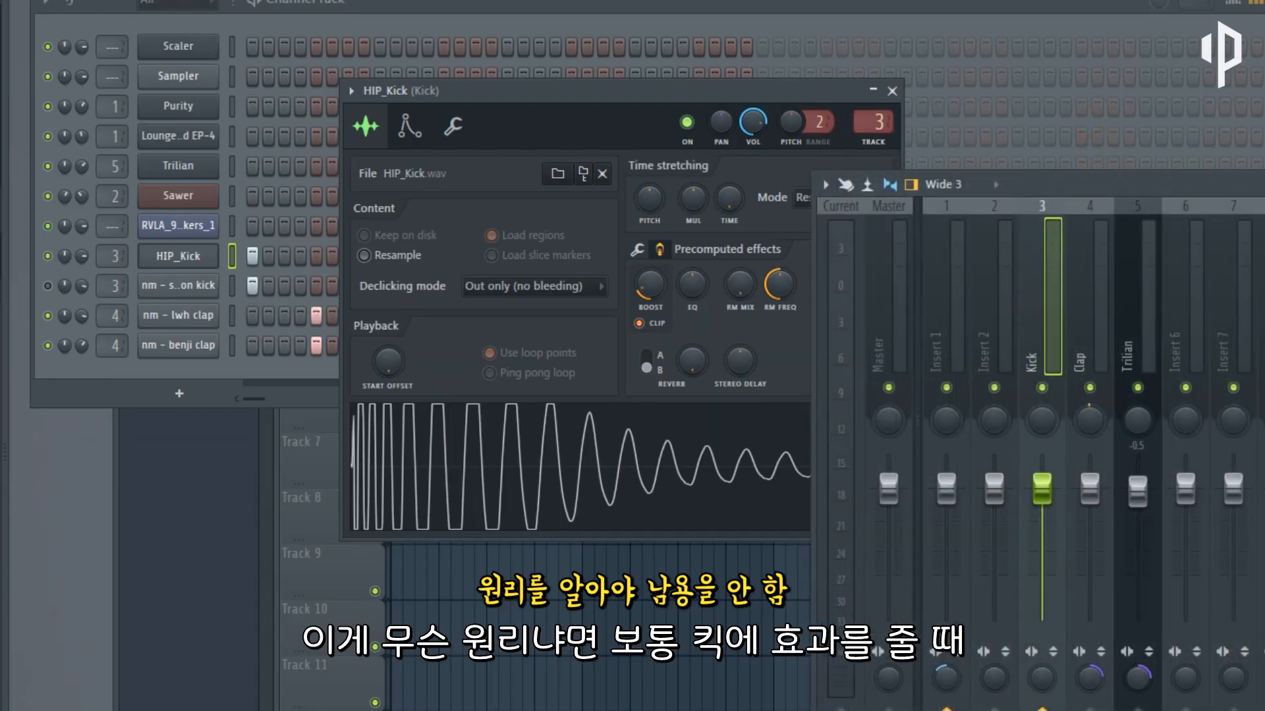
{"action": "left_click_drag", "start_coordinate": [748, 187], "coordinate": [437, 220]}
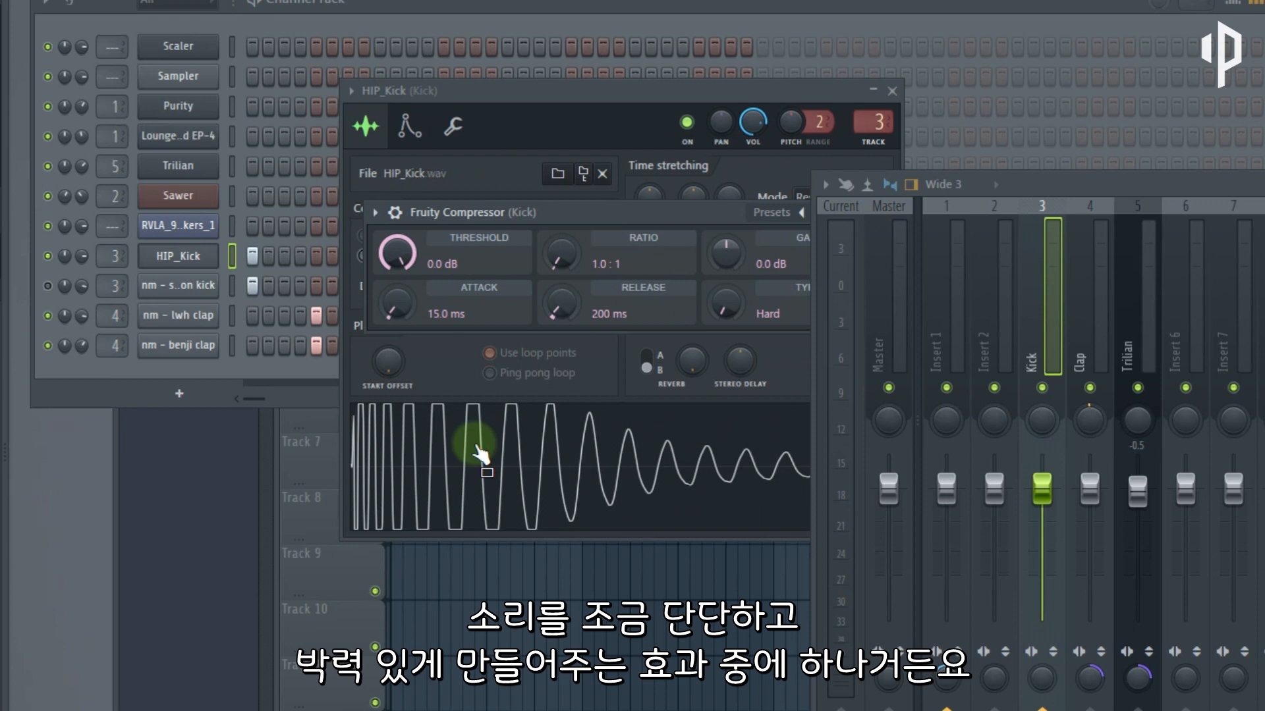
{"action": "left_click_drag", "start_coordinate": [692, 216], "coordinate": [620, 215]}
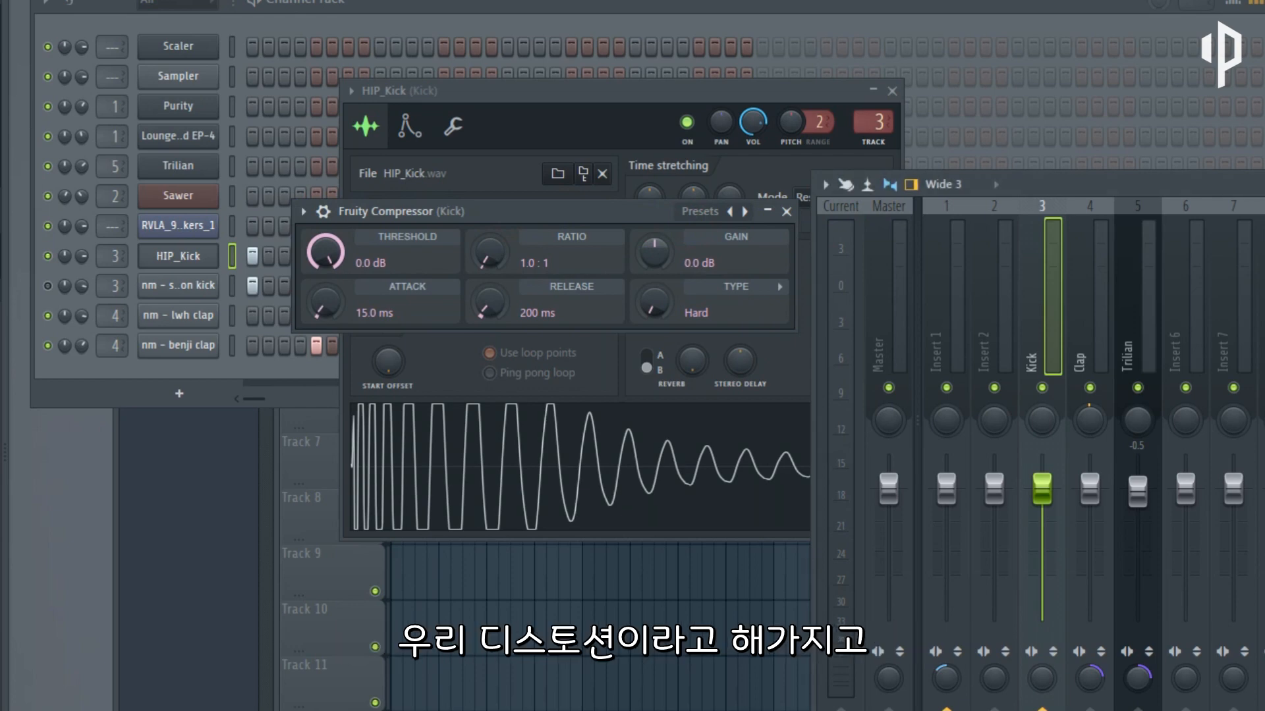
{"action": "left_click", "coordinate": [1261, 366]}
{"action": "left_click_drag", "start_coordinate": [182, 93], "coordinate": [291, 106]}
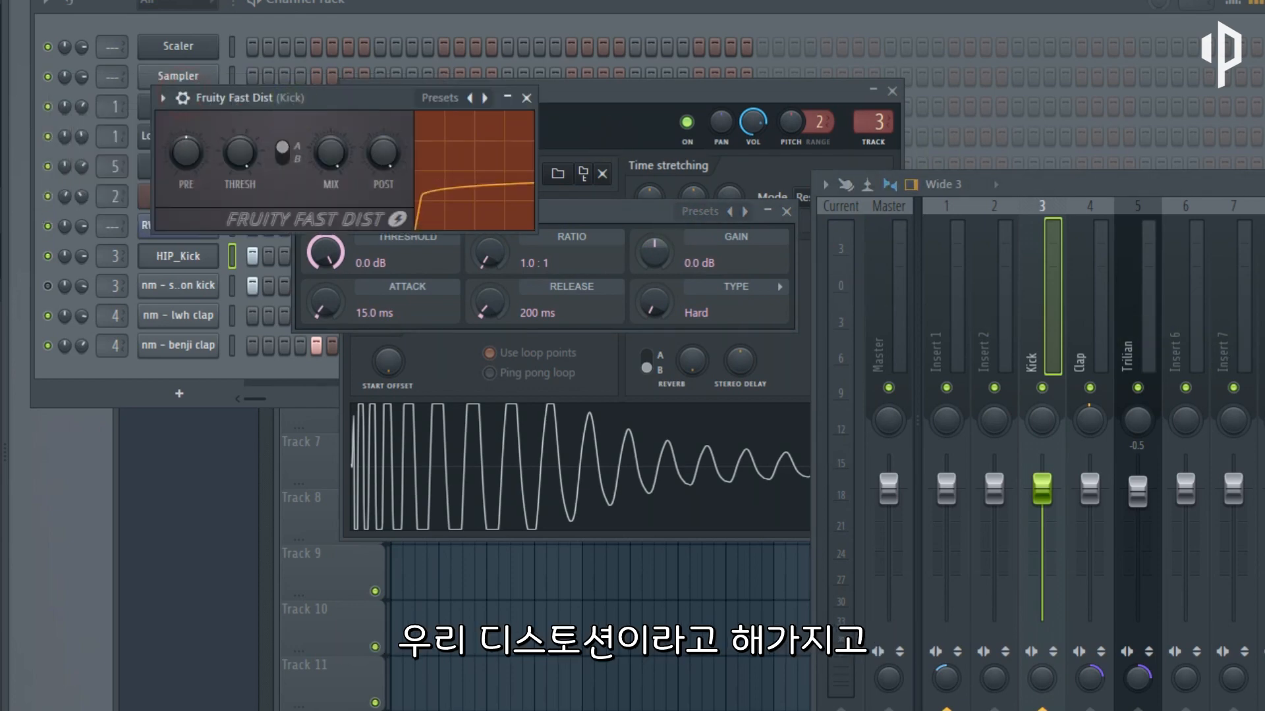
- Bring the HIP_Kick sampler window into clear view and switch off its Boost, Clip and Normalize effects
{"action": "left_click_drag", "start_coordinate": [691, 91], "coordinate": [475, 351]}
{"action": "left_click", "coordinate": [636, 565]}
{"action": "left_click", "coordinate": [639, 493]}
{"action": "left_click", "coordinate": [505, 446]}
{"action": "left_click", "coordinate": [504, 446]}
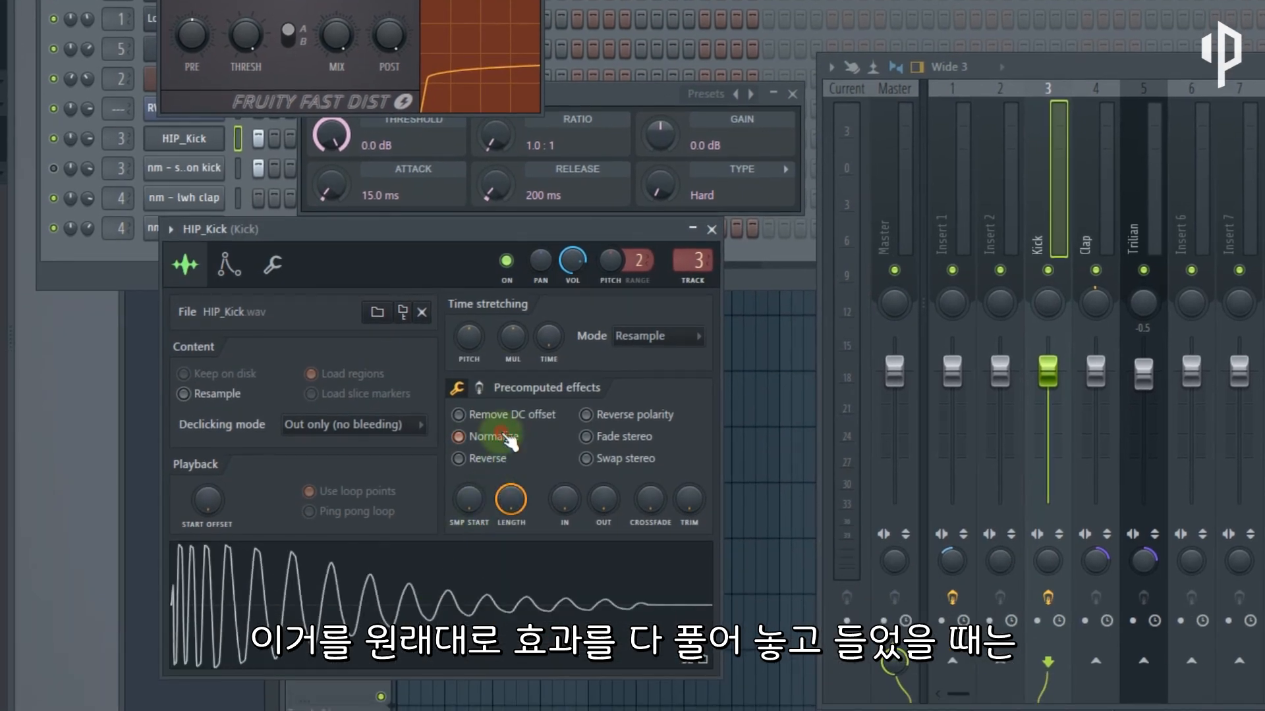
{"action": "left_click_drag", "start_coordinate": [328, 241], "coordinate": [374, 291]}
- Audition the unprocessed HIP_Kick sample several times from its waveform
{"action": "left_click", "coordinate": [555, 665]}
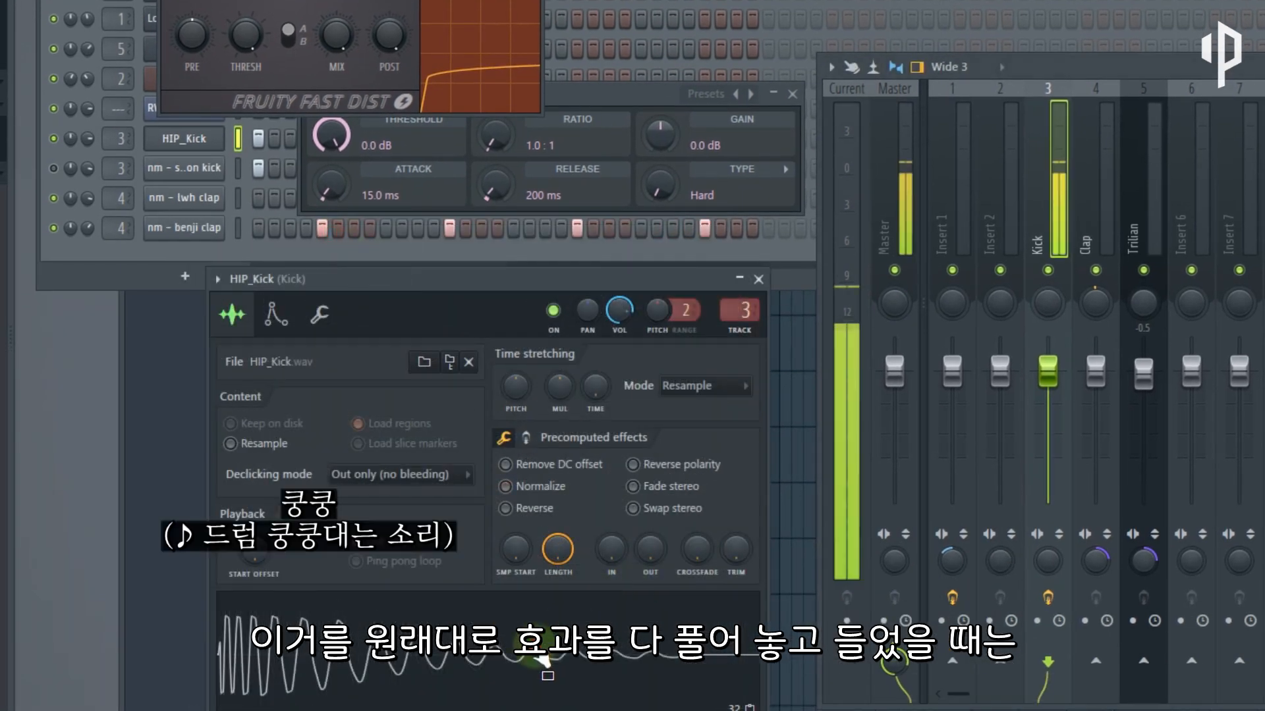
{"action": "left_click", "coordinate": [554, 665]}
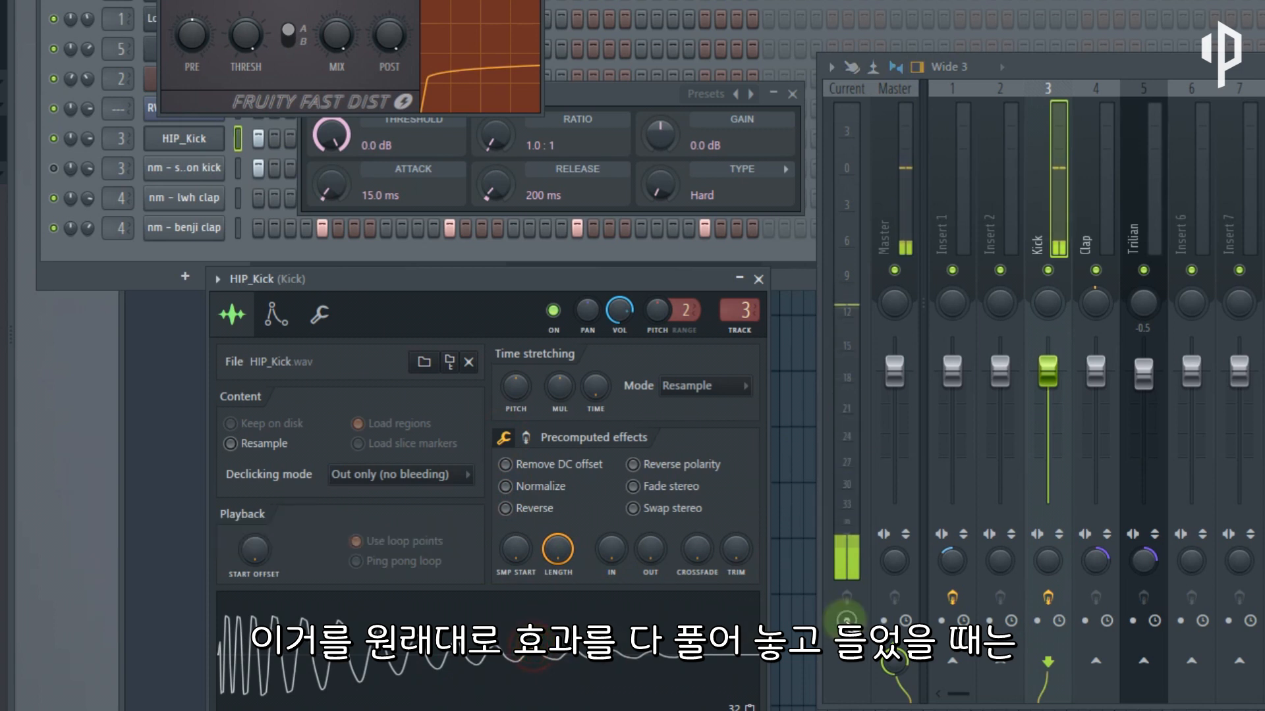
{"action": "left_click", "coordinate": [554, 665]}
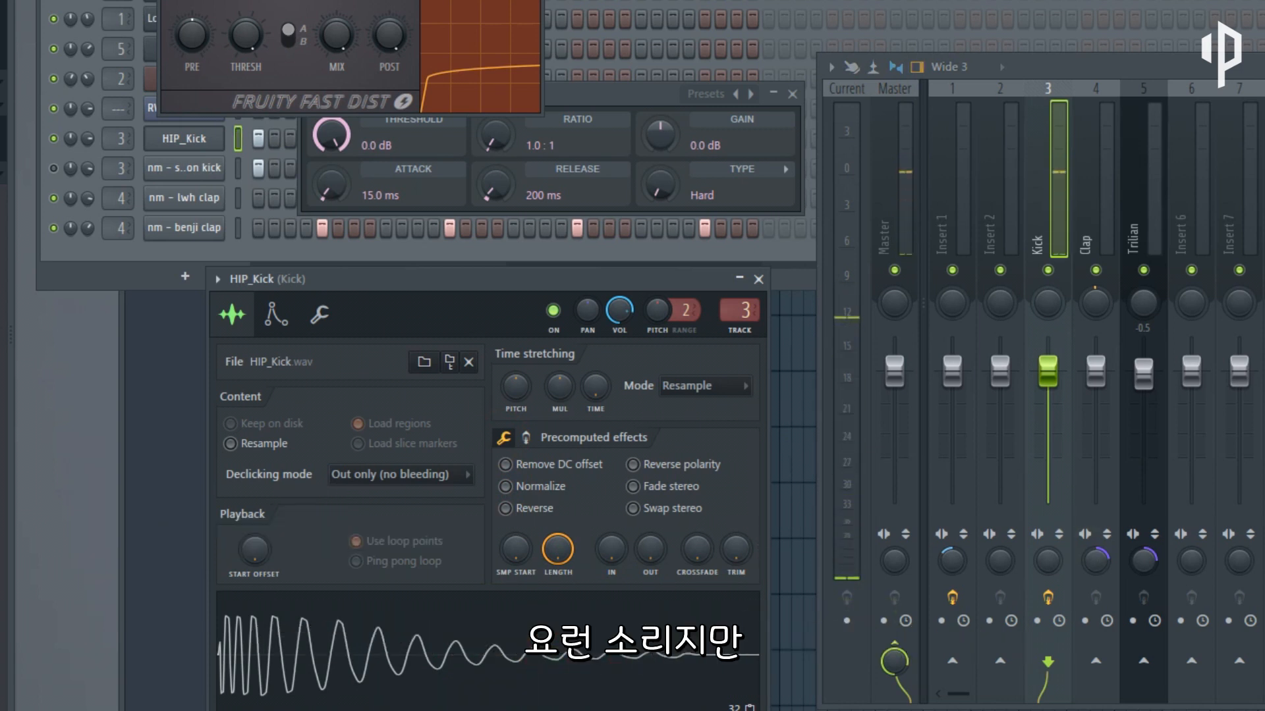
- Place the Fruity Fast Dist window above Fruity Compressor so both effects are visible, and audition HIP_Kick again
{"action": "left_click_drag", "start_coordinate": [316, 0], "coordinate": [357, 11]}
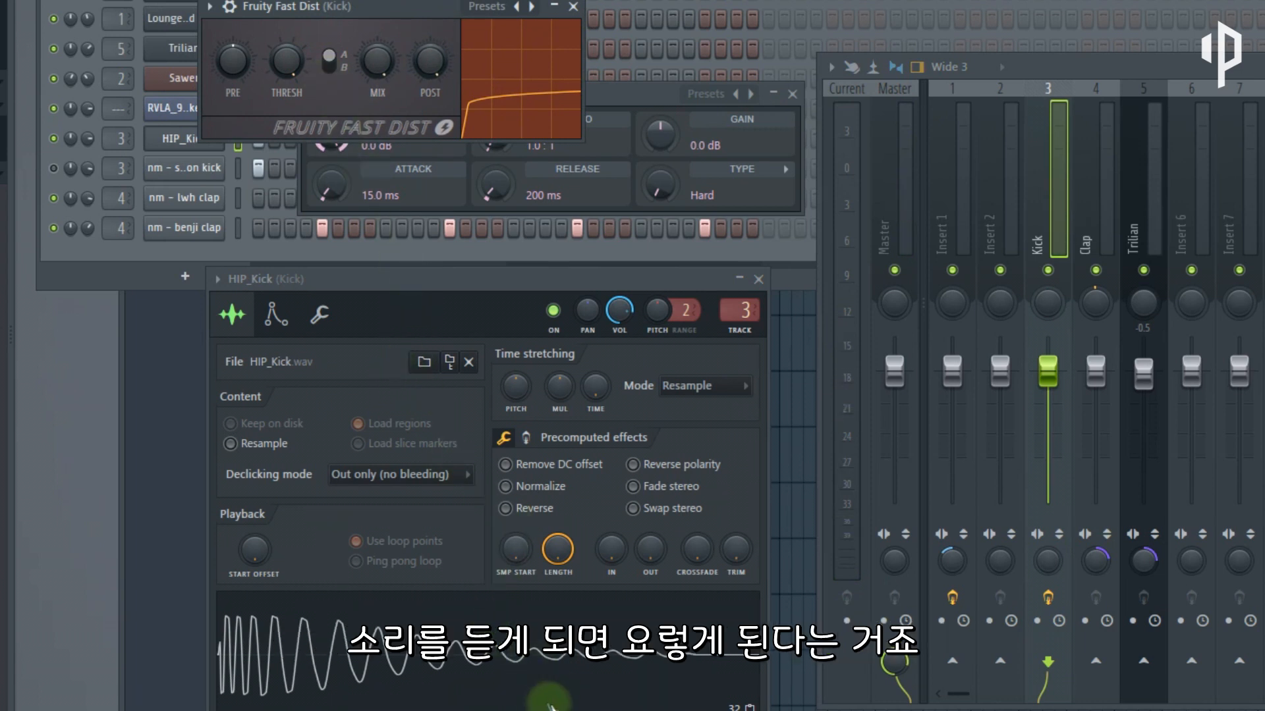
{"action": "left_click", "coordinate": [517, 697]}
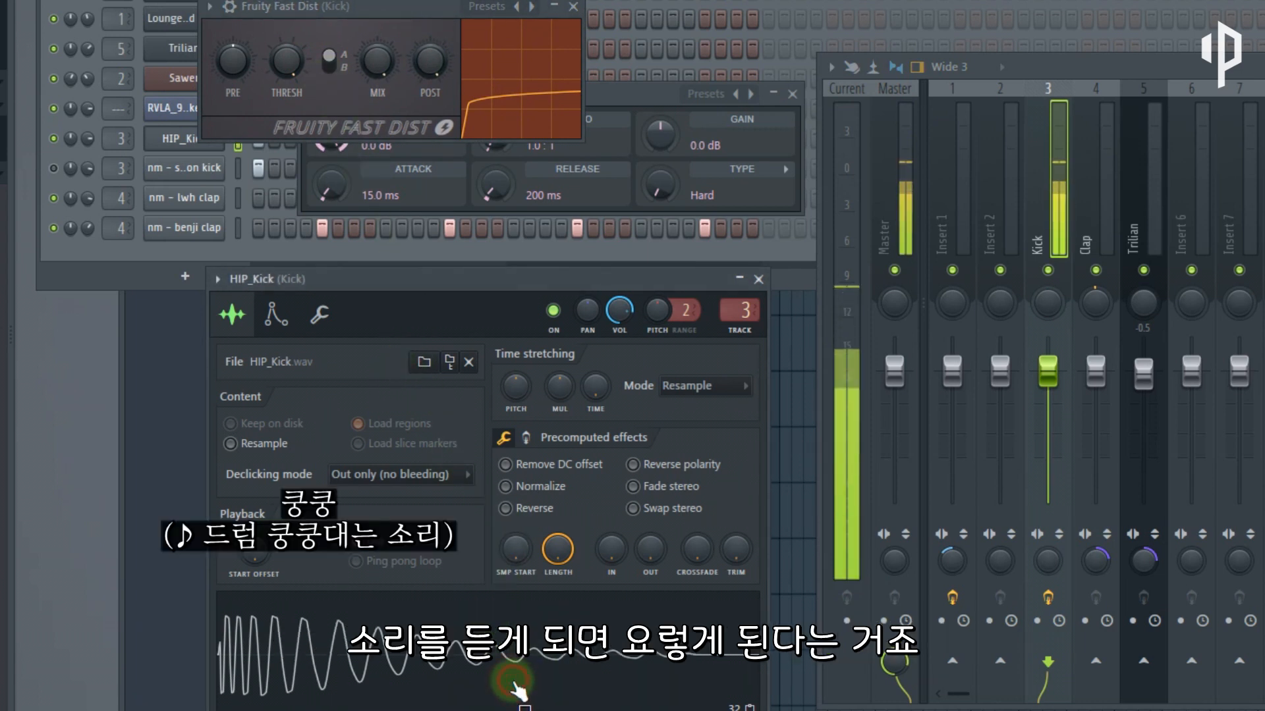
{"action": "left_click_drag", "start_coordinate": [362, 8], "coordinate": [503, 0]}
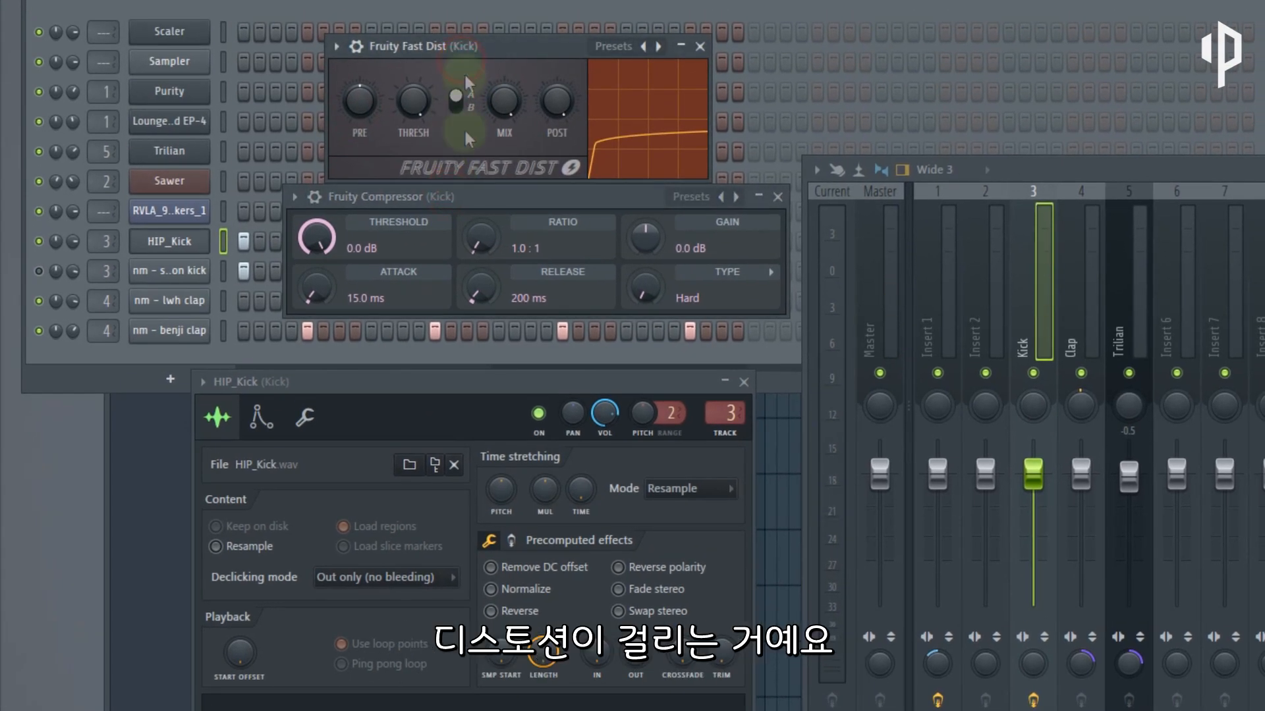
{"action": "left_click", "coordinate": [461, 710]}
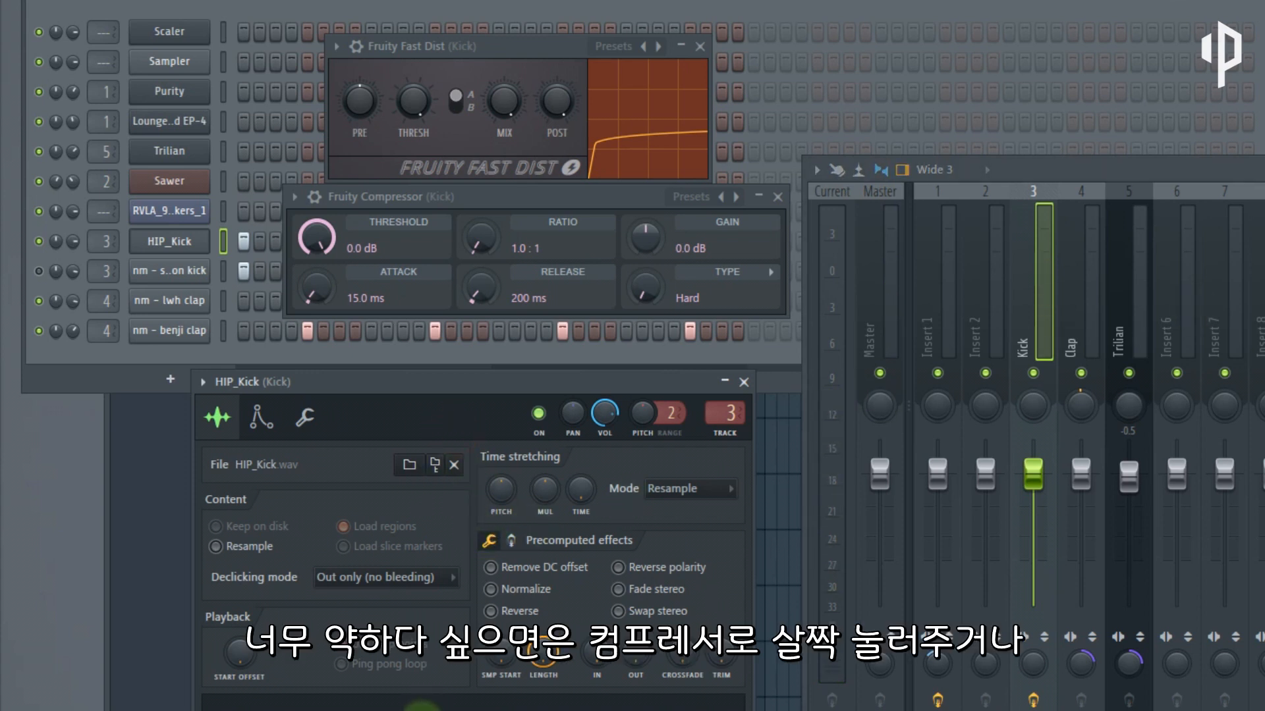
{"action": "left_click", "coordinate": [516, 44]}
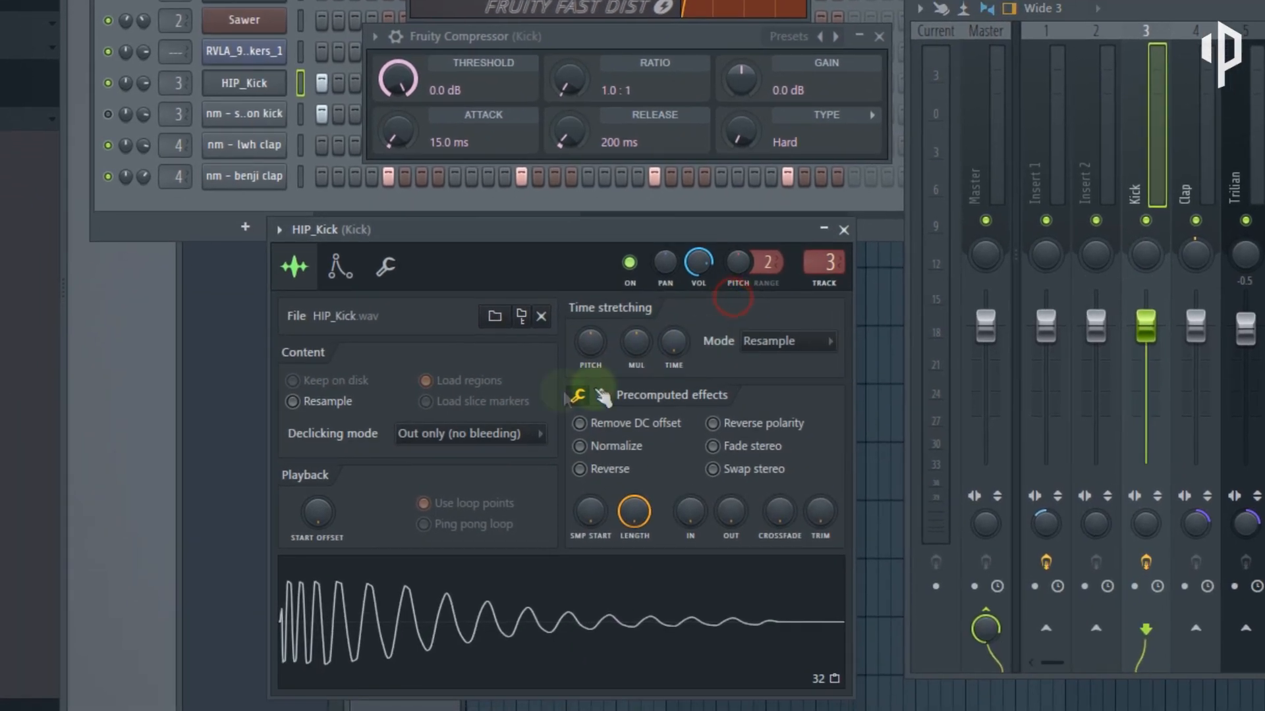
- Raise HIP_Kick's Boost to maximum with Clip off and audition the sample from its waveform
{"action": "left_click", "coordinate": [601, 394]}
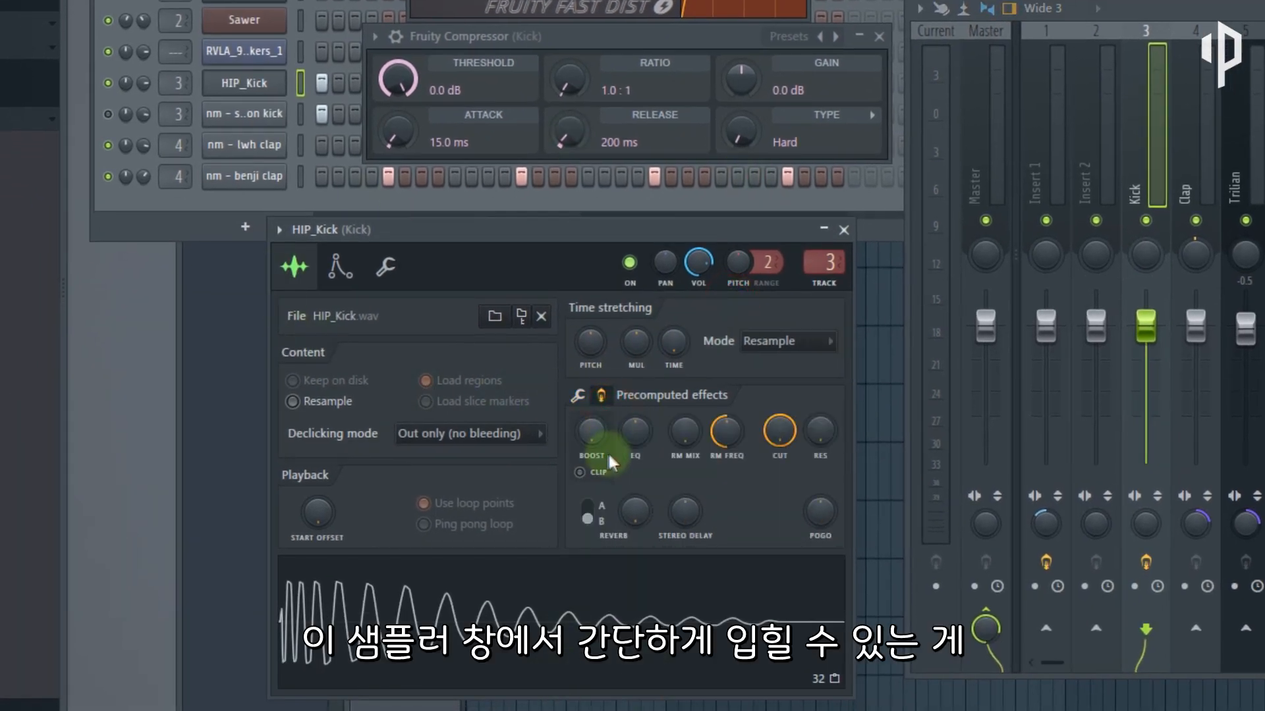
{"action": "left_click", "coordinate": [583, 586]}
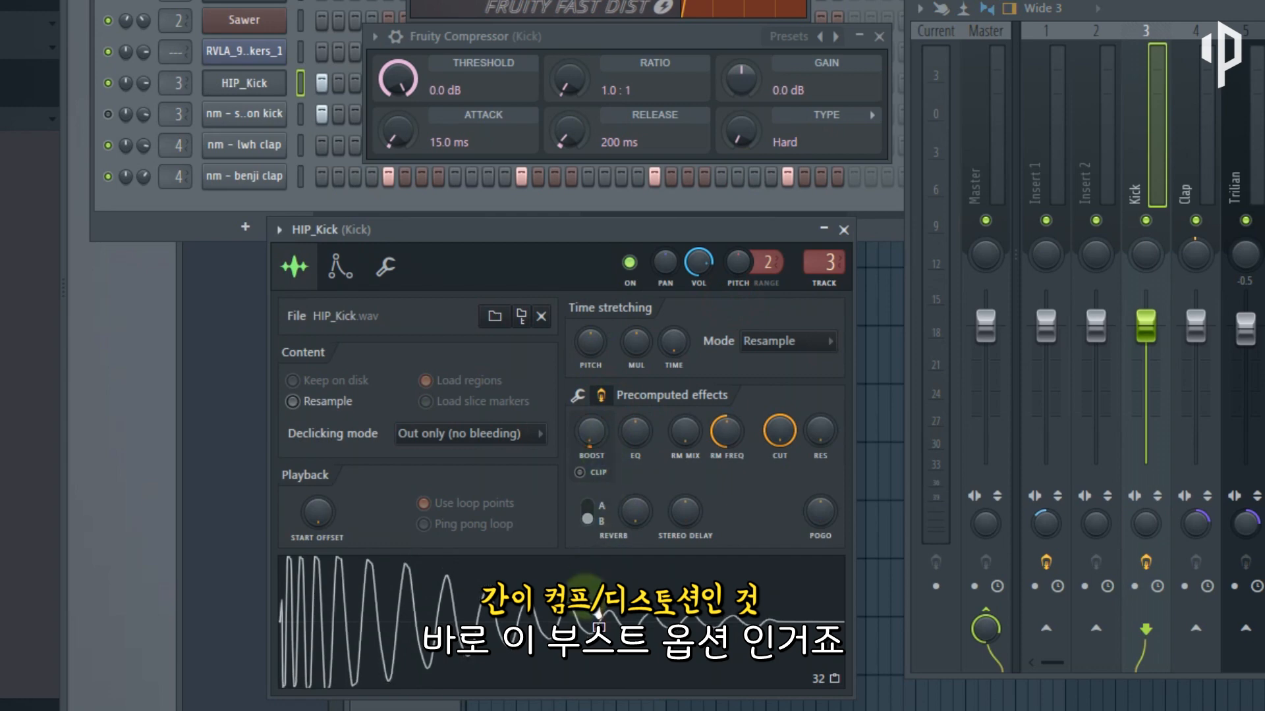
{"action": "left_click_drag", "start_coordinate": [590, 431], "coordinate": [590, 398]}
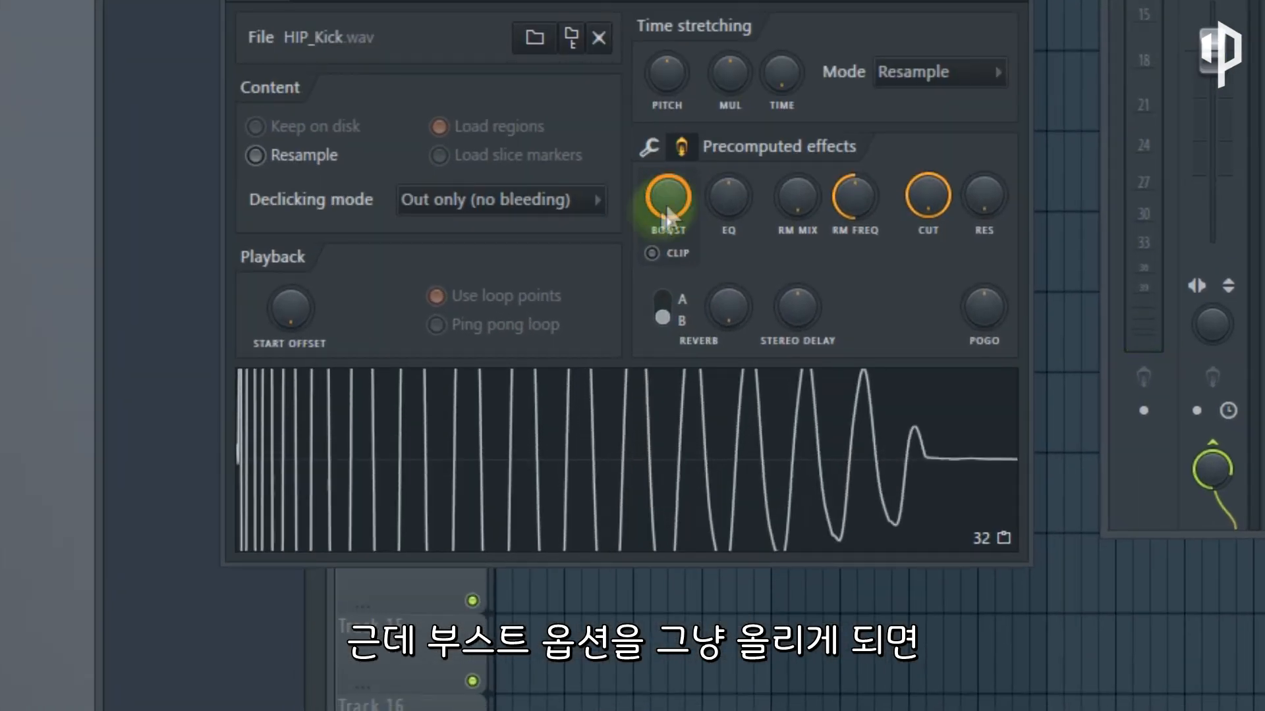
{"action": "left_click", "coordinate": [254, 422]}
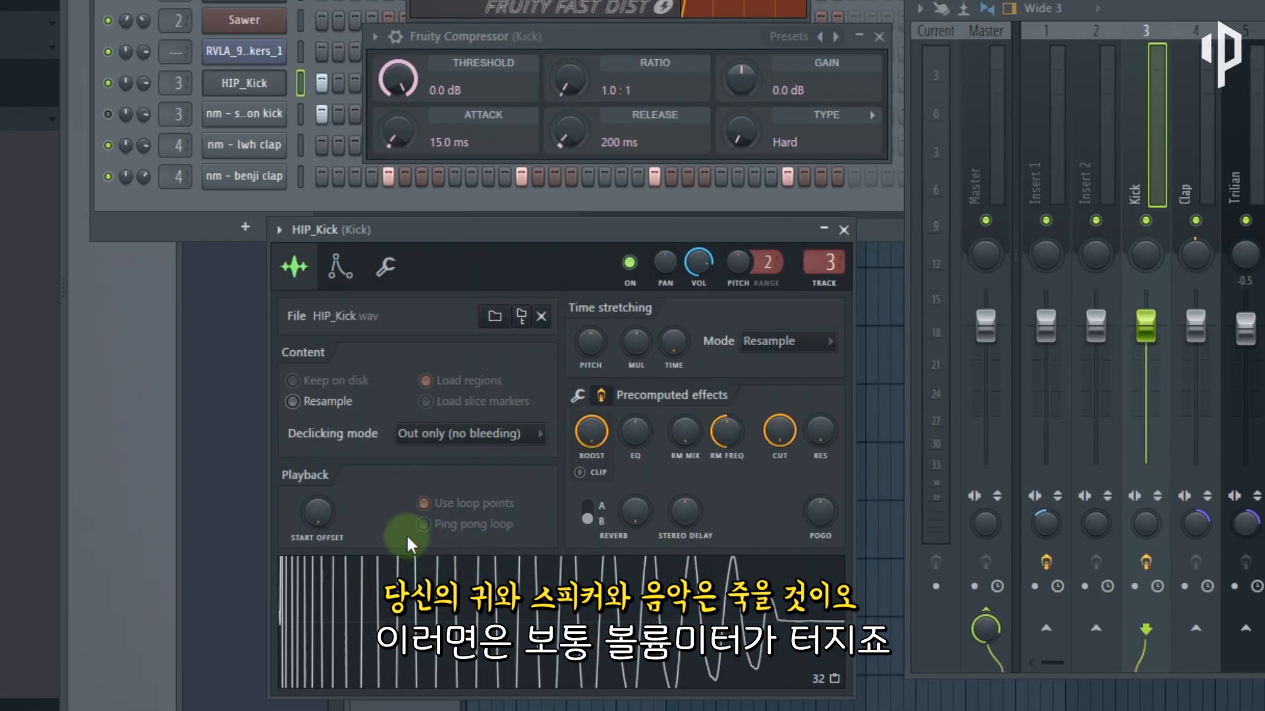
{"action": "left_click", "coordinate": [490, 568]}
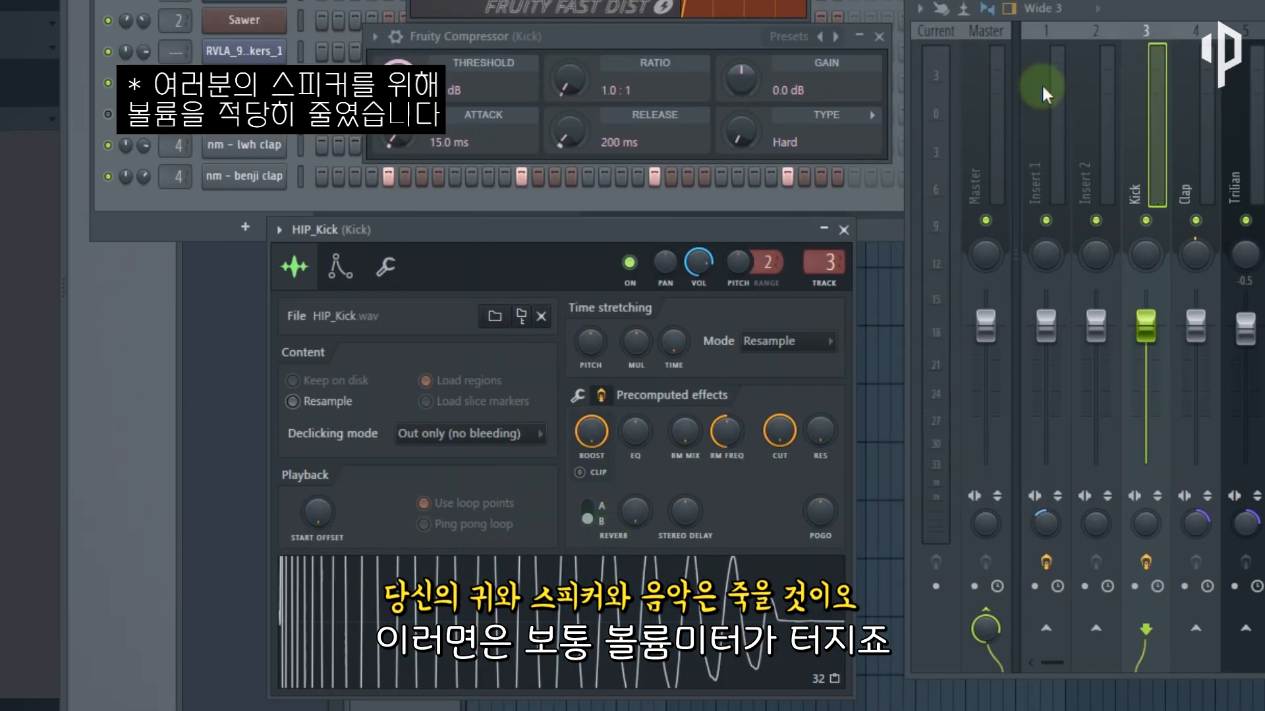
{"action": "left_click", "coordinate": [565, 662]}
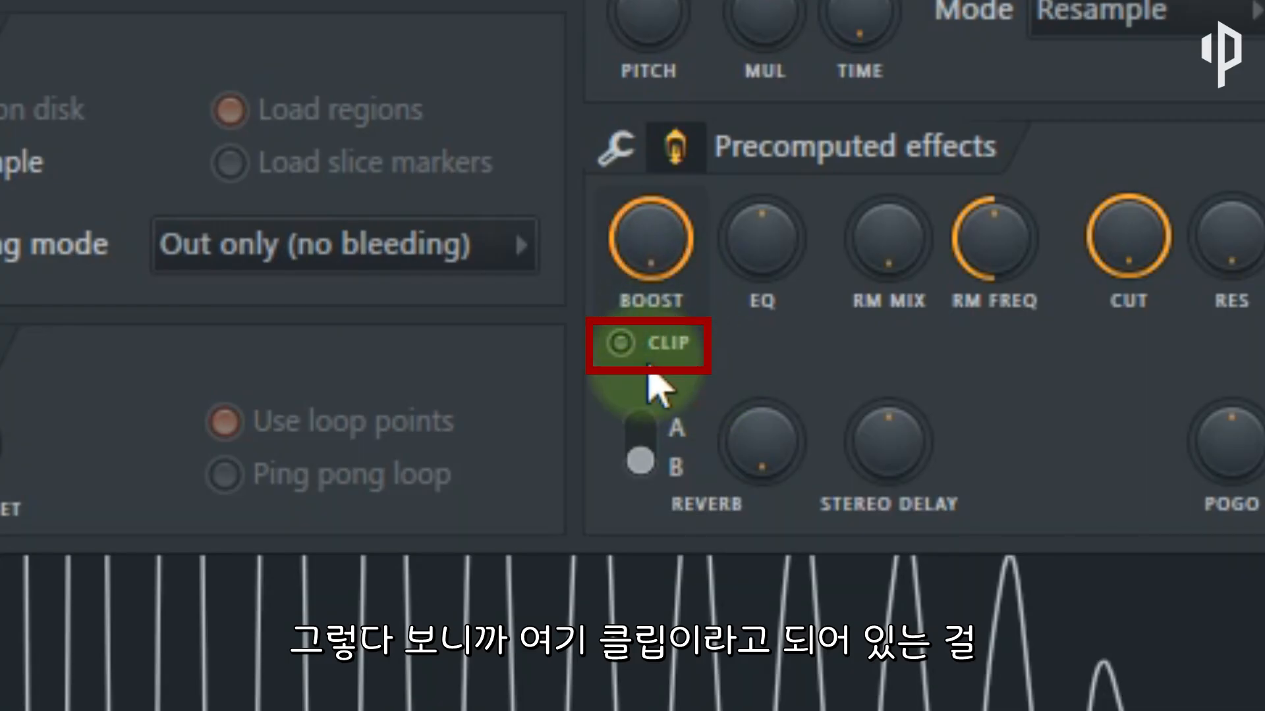
- Enable Clip for HIP_Kick, set its Boost slightly above zero, and audition the sample
{"action": "left_click", "coordinate": [659, 359]}
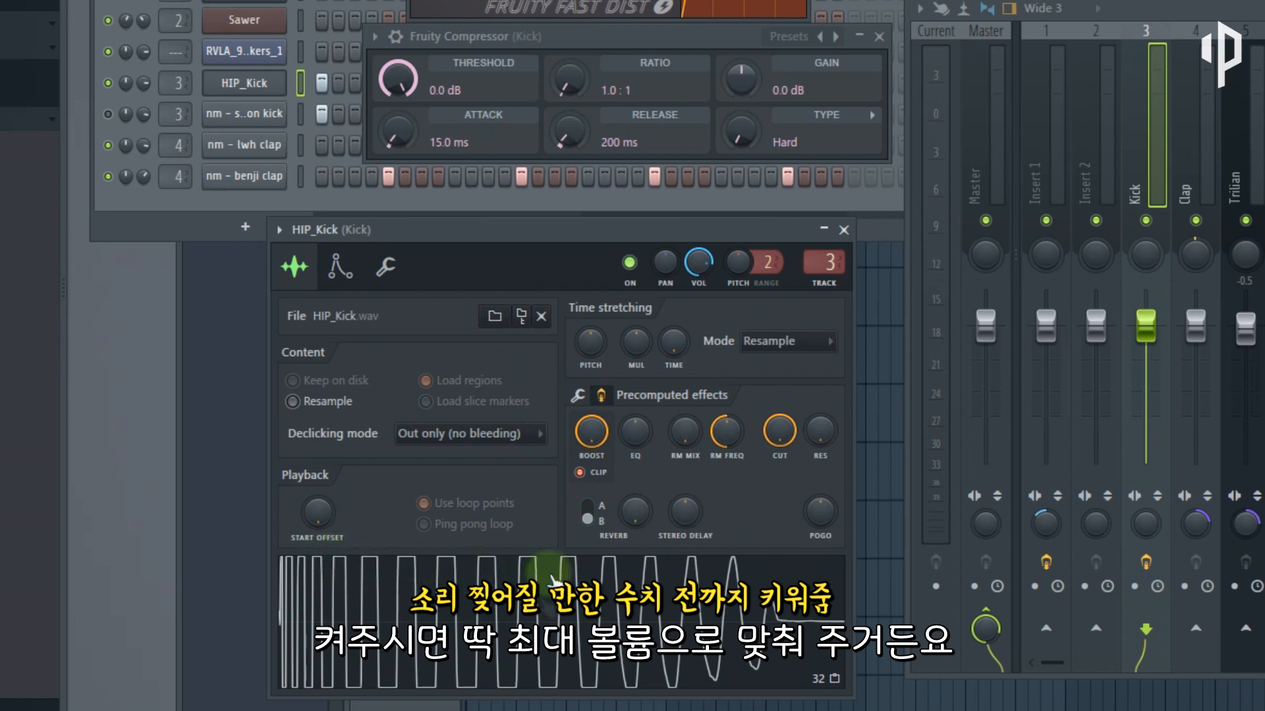
{"action": "left_click_drag", "start_coordinate": [595, 440], "coordinate": [595, 490]}
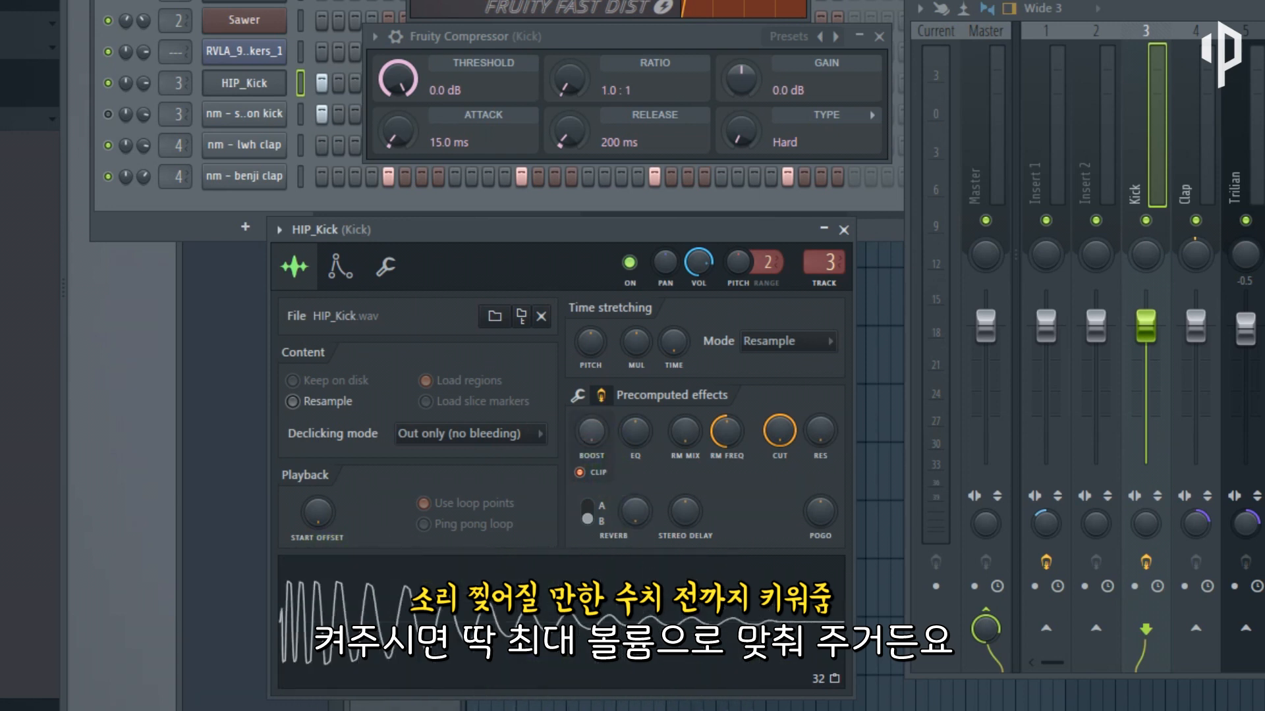
{"action": "left_click_drag", "start_coordinate": [595, 440], "coordinate": [595, 427]}
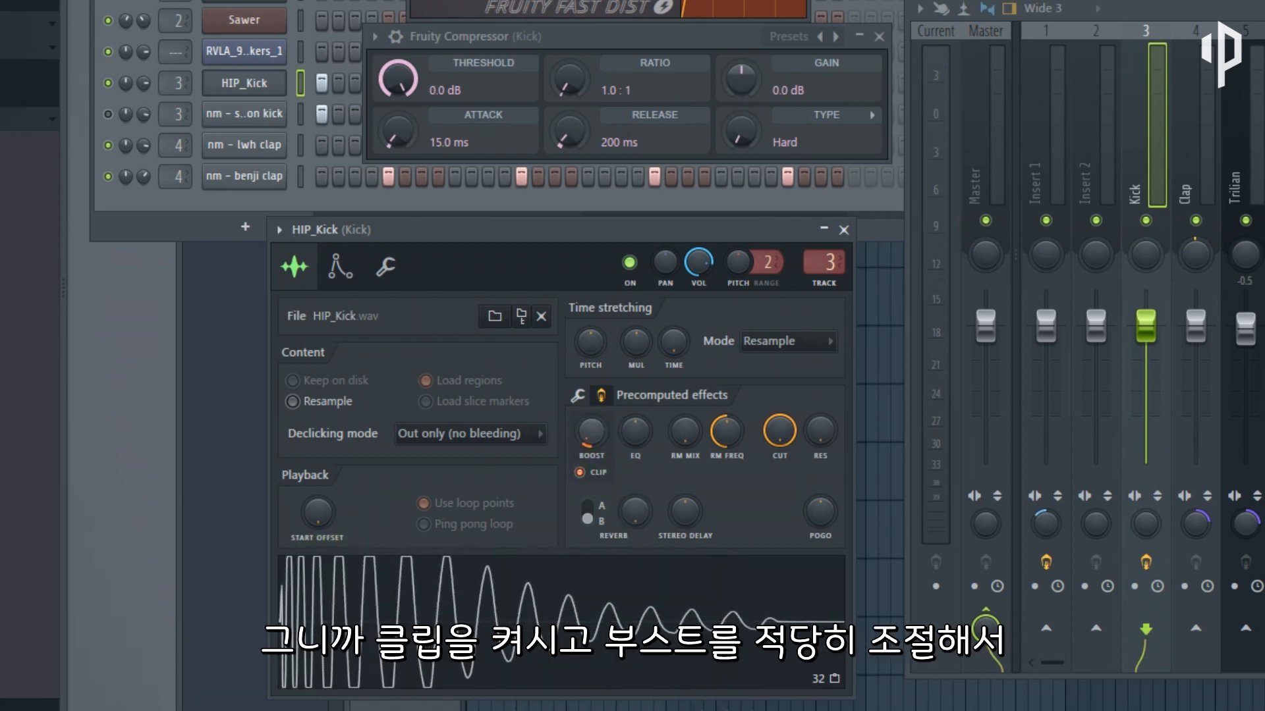
{"action": "left_click", "coordinate": [583, 591]}
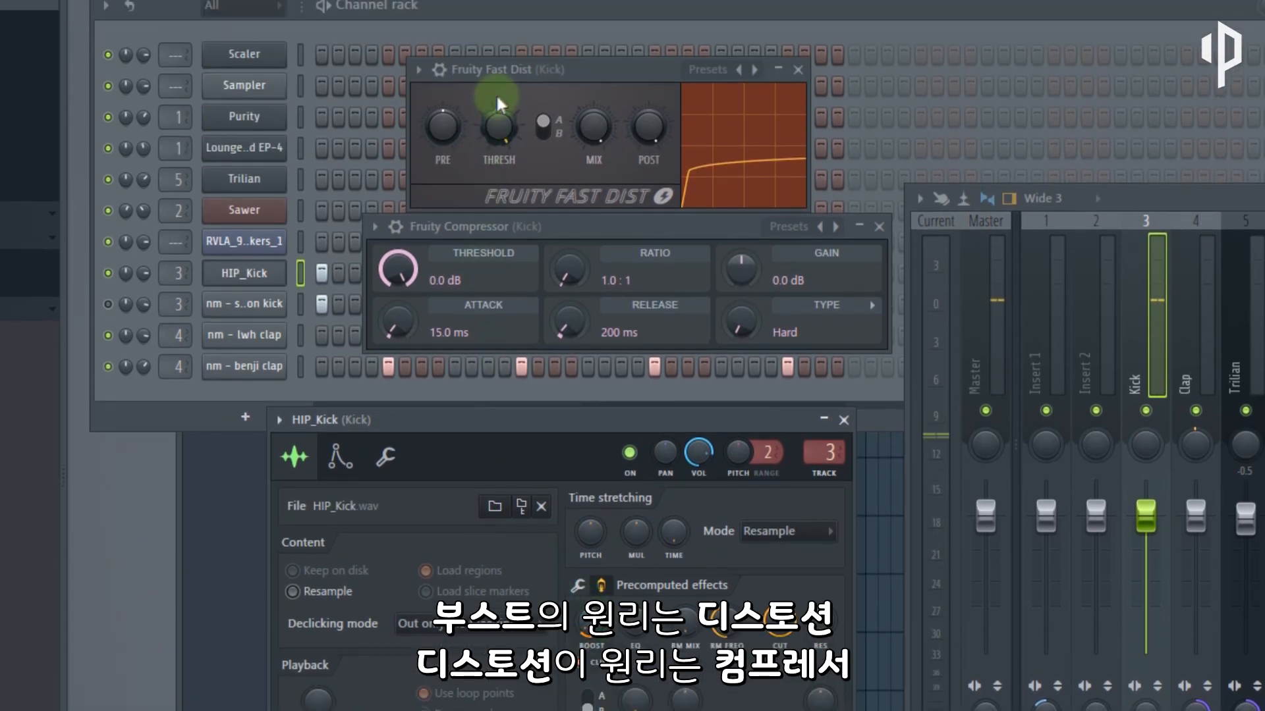
- Focus the Fruity Fast Dist window and the Fruity Compressor window in turn to compare their controls
{"action": "left_click", "coordinate": [745, 92]}
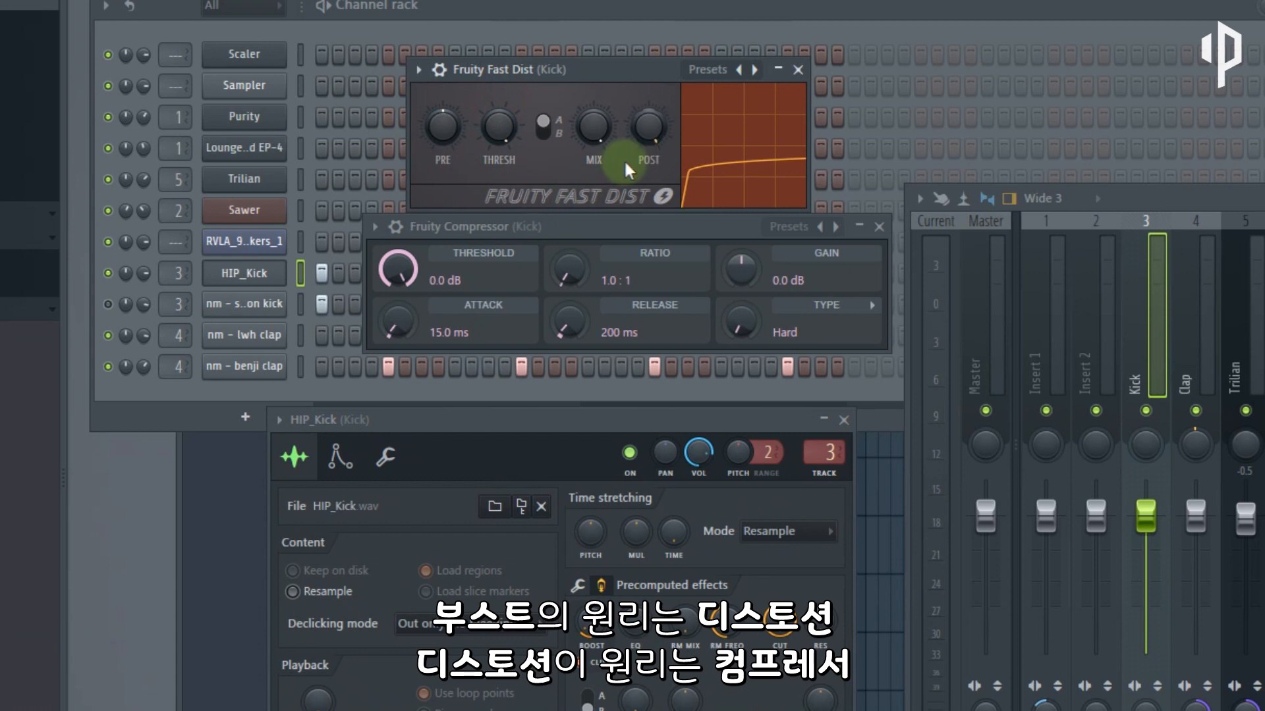
{"action": "left_click", "coordinate": [545, 246]}
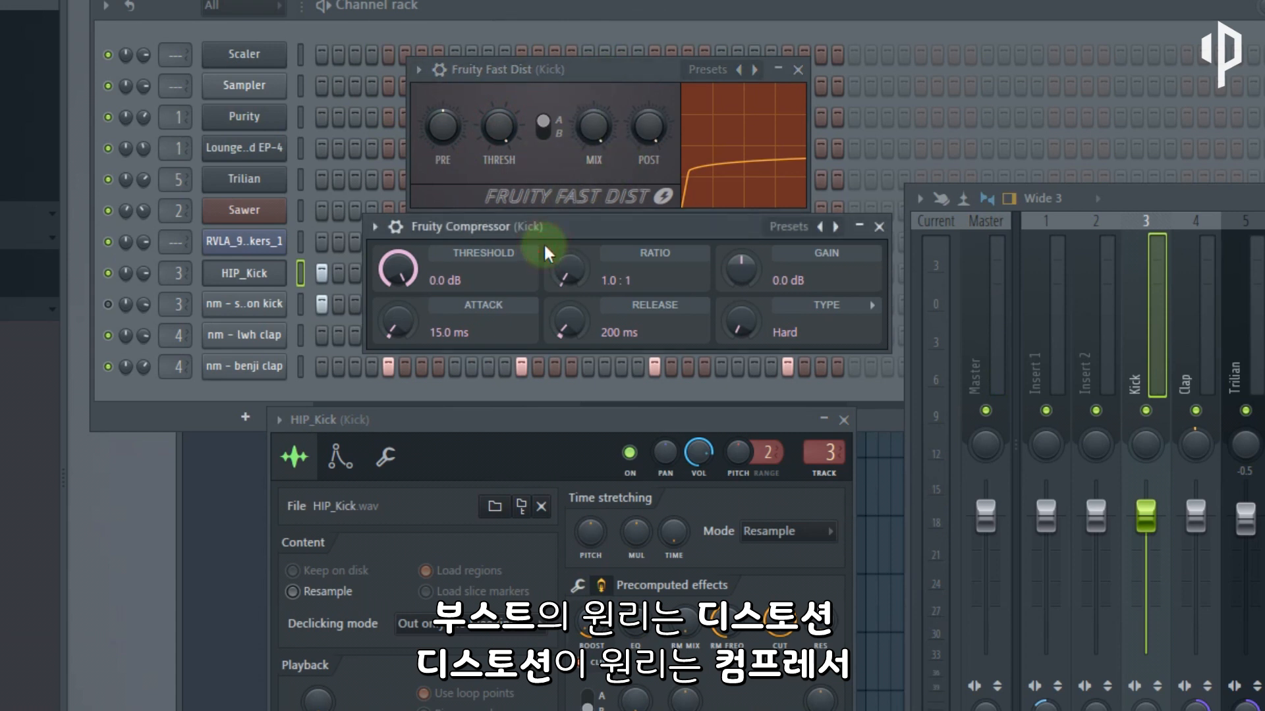